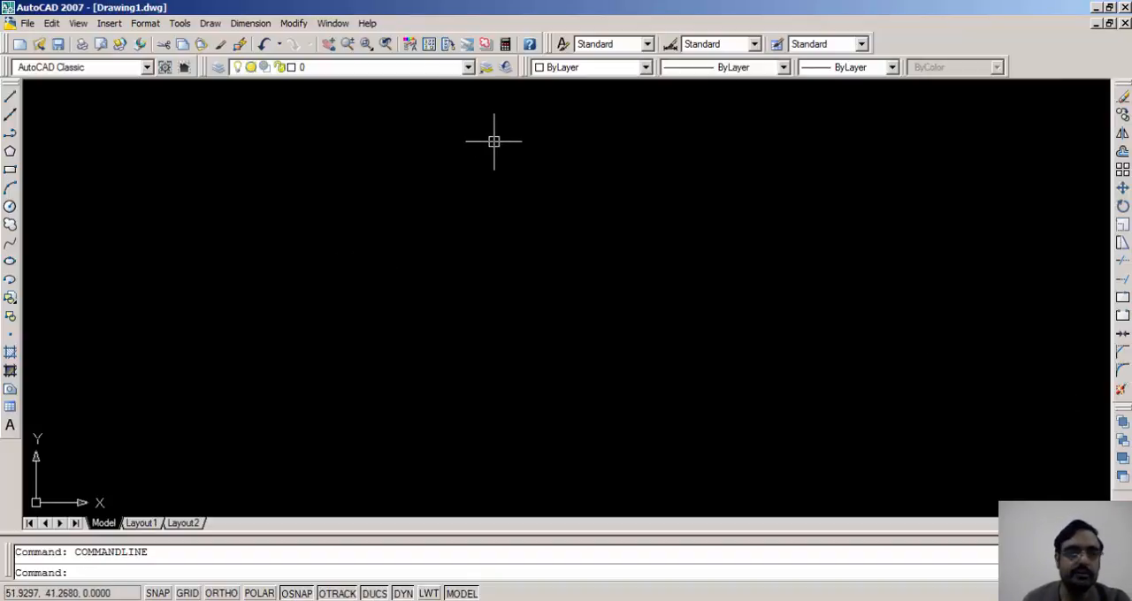
left_click(28, 24)
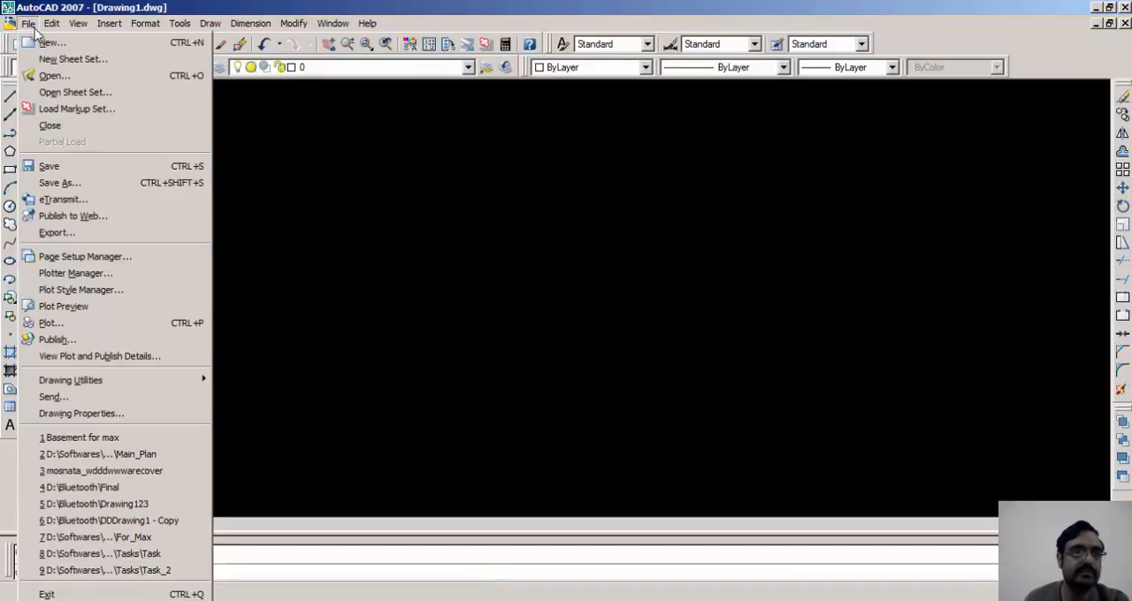
mouse_move(55, 26)
left_click(110, 27)
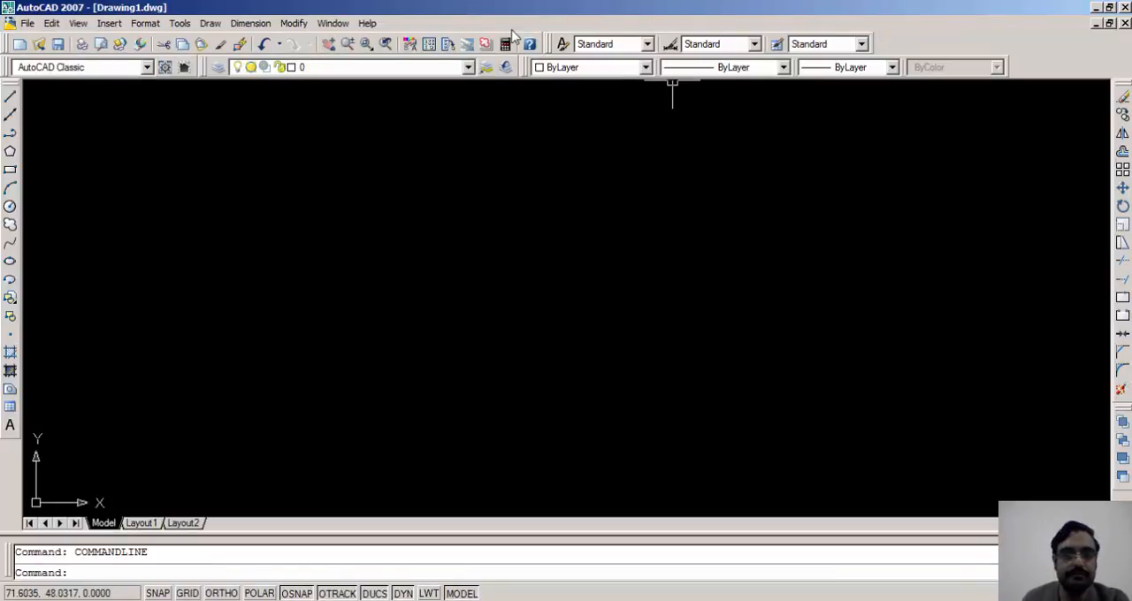
left_click(468, 68)
left_click(468, 68)
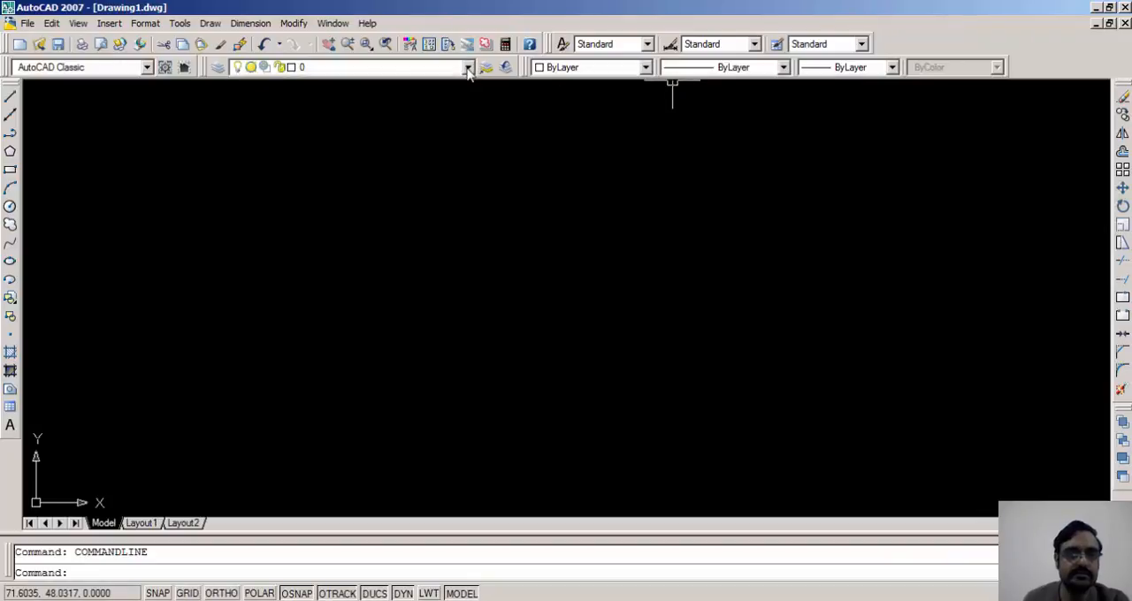
left_click(148, 69)
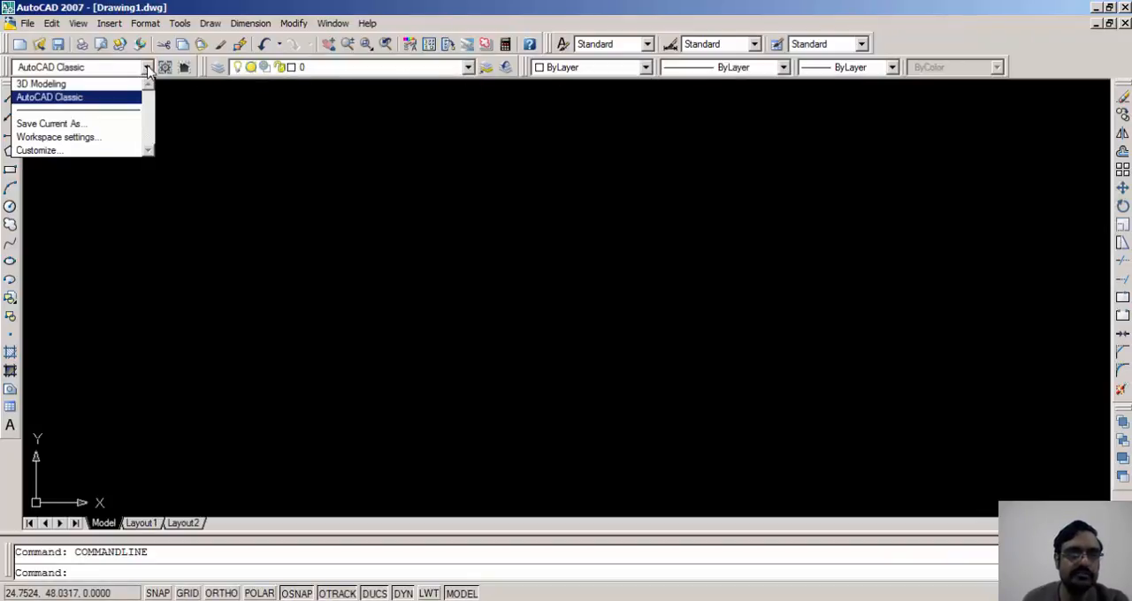
left_click(148, 68)
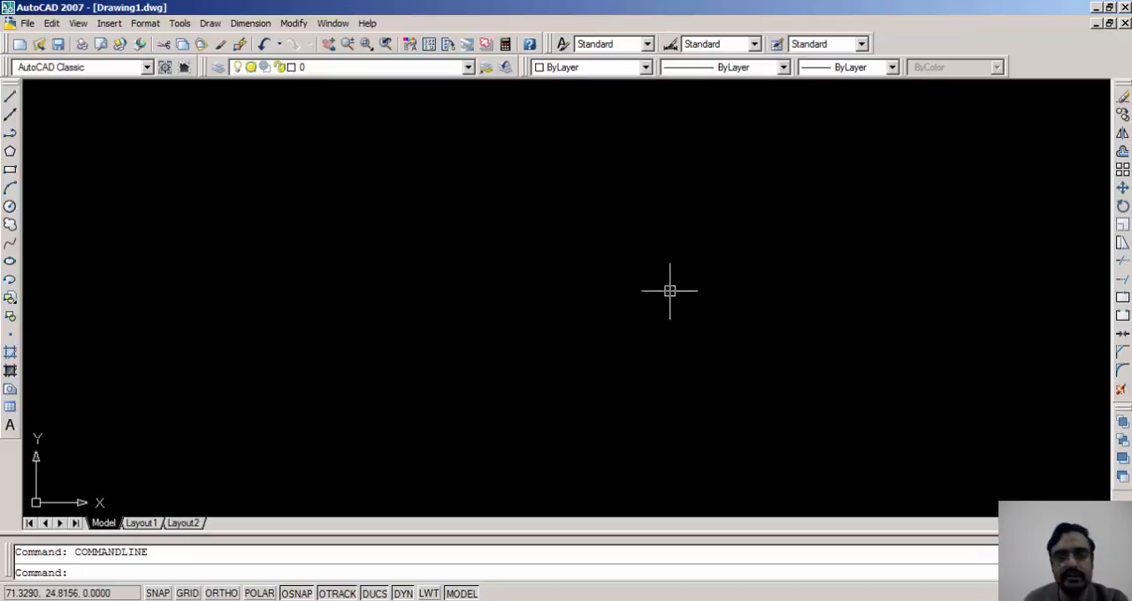
View the layout sheets and return to model space
left_click(150, 524)
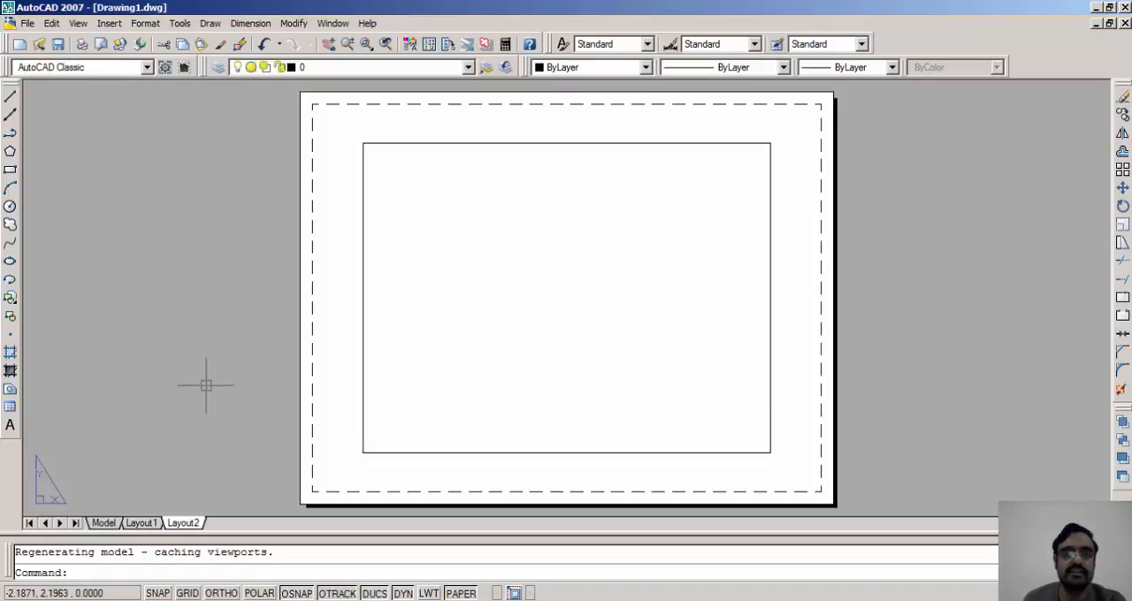
left_click(103, 523)
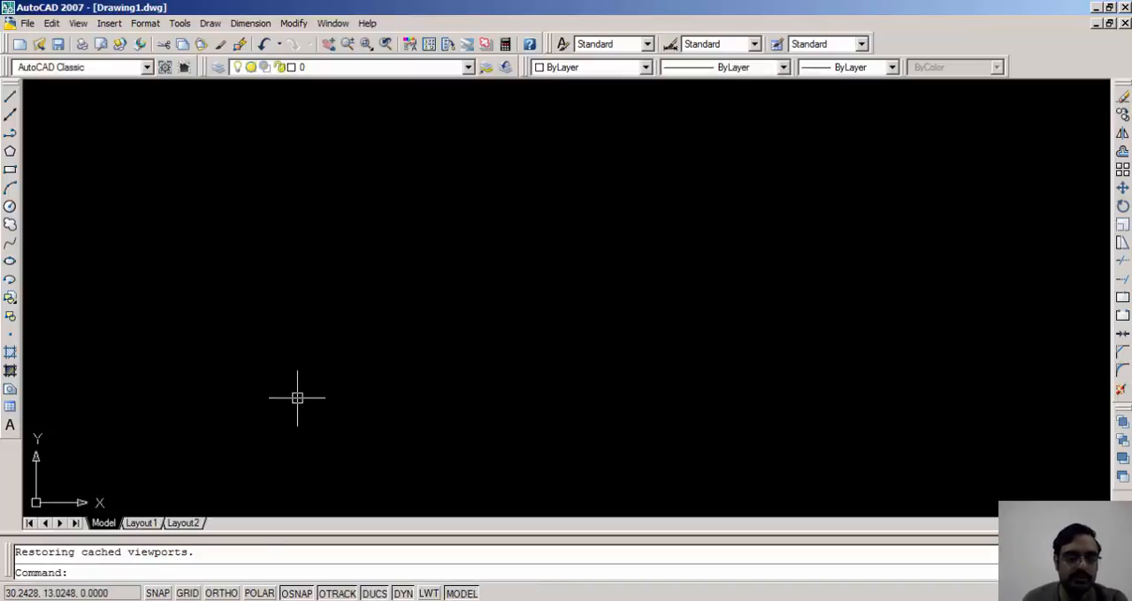
left_click(325, 354)
left_click(398, 416)
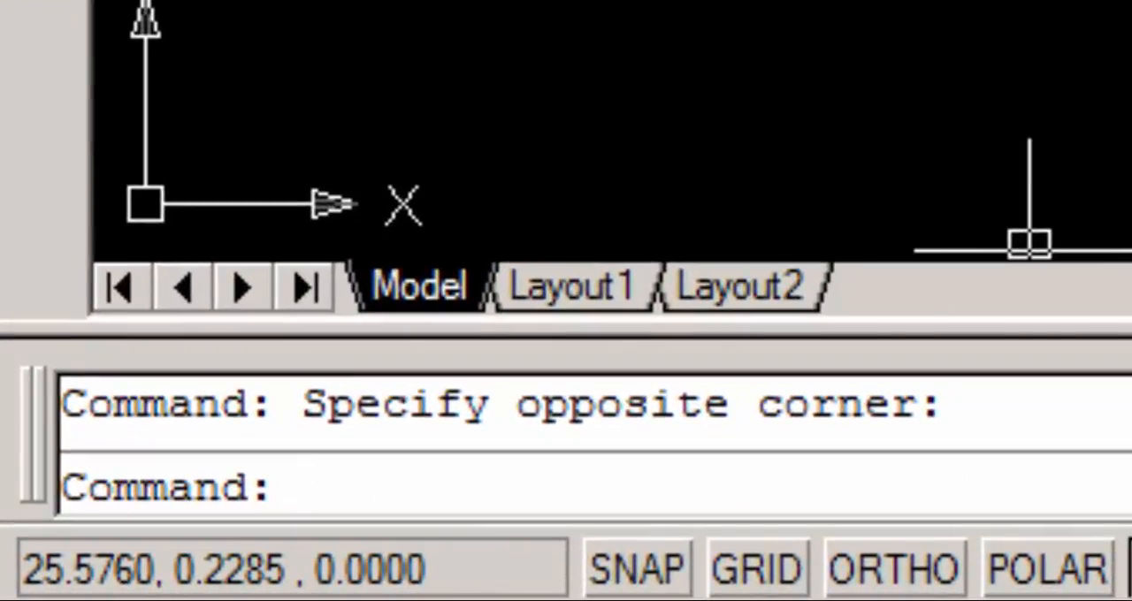
Enlarge the command line window so that more lines of command history are shown
left_click_drag(565, 331, 566, 144)
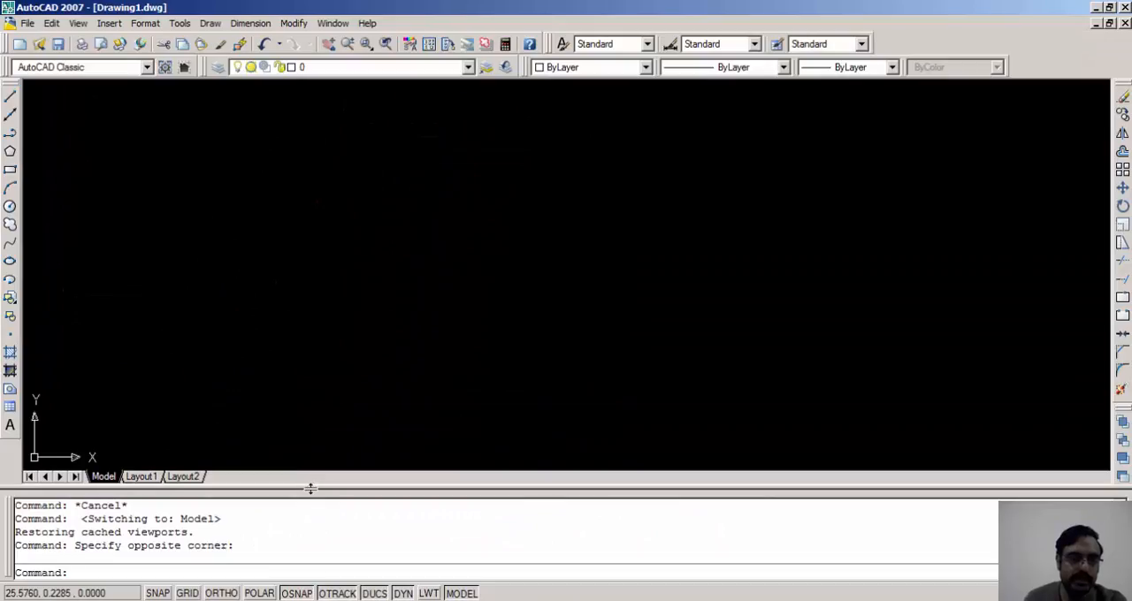
left_click_drag(311, 489, 310, 516)
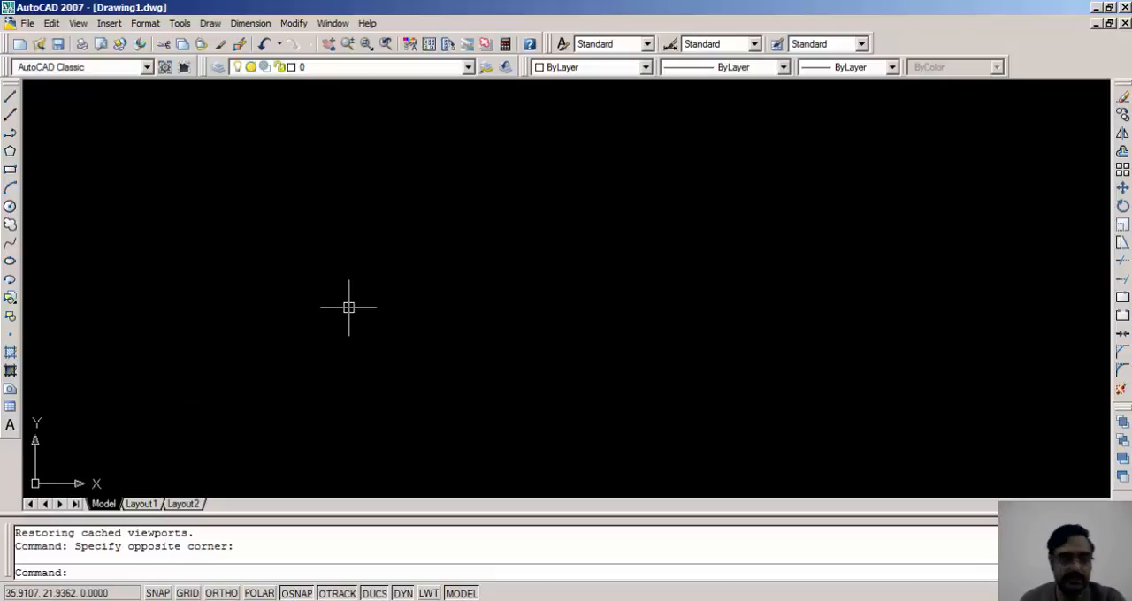
left_click(1120, 368)
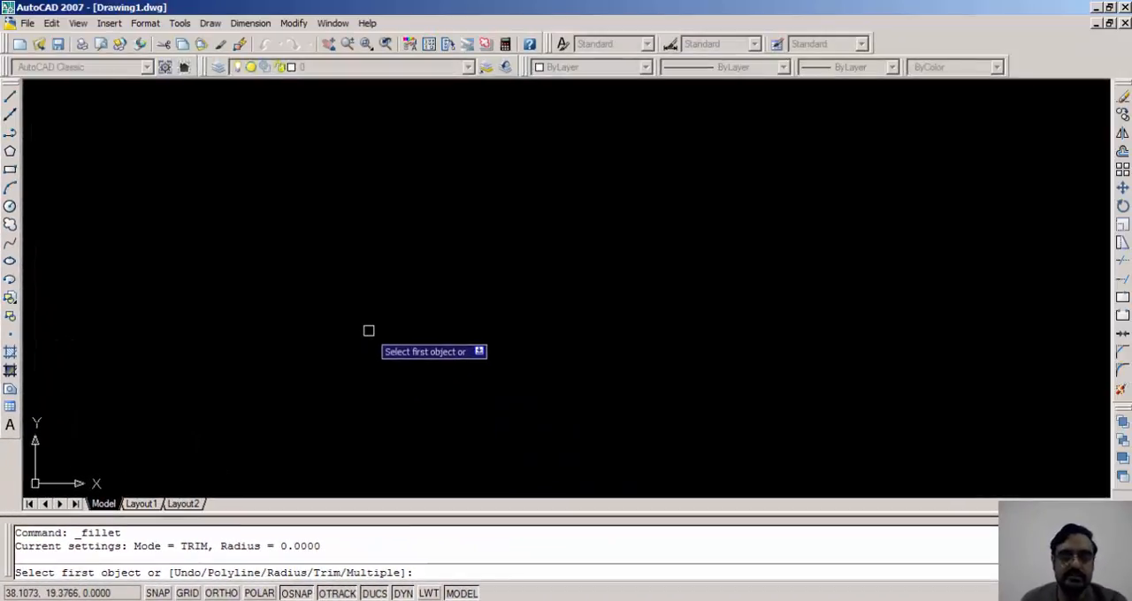
key("Escape")
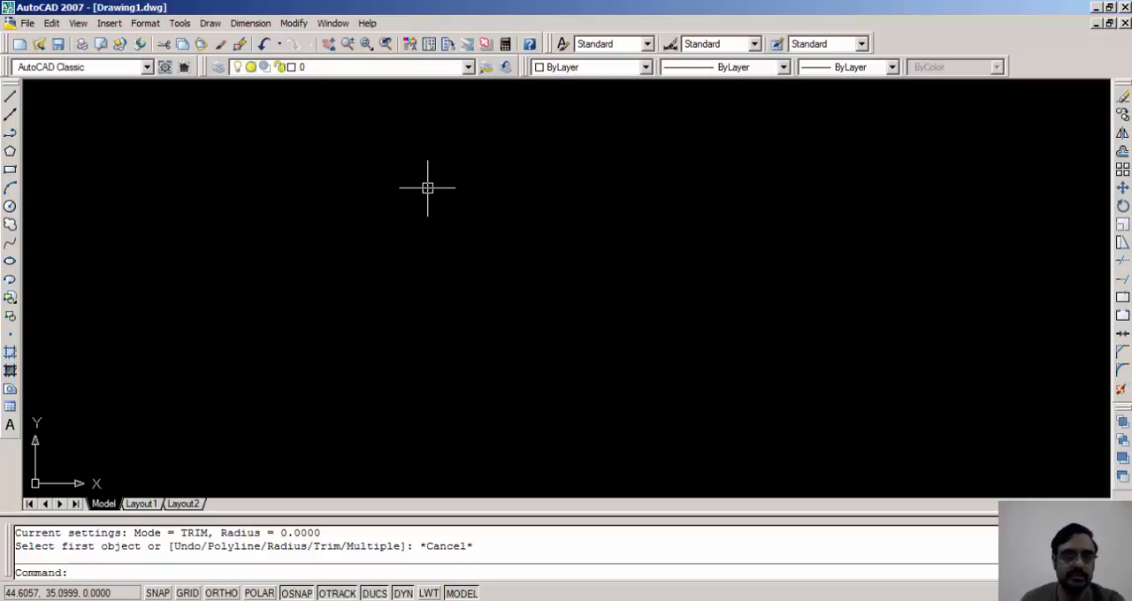
Draw a chain of five connected line segments, beginning with a nearly horizontal one about 55 units long, and leave it open
left_click(9, 96)
left_click(252, 303)
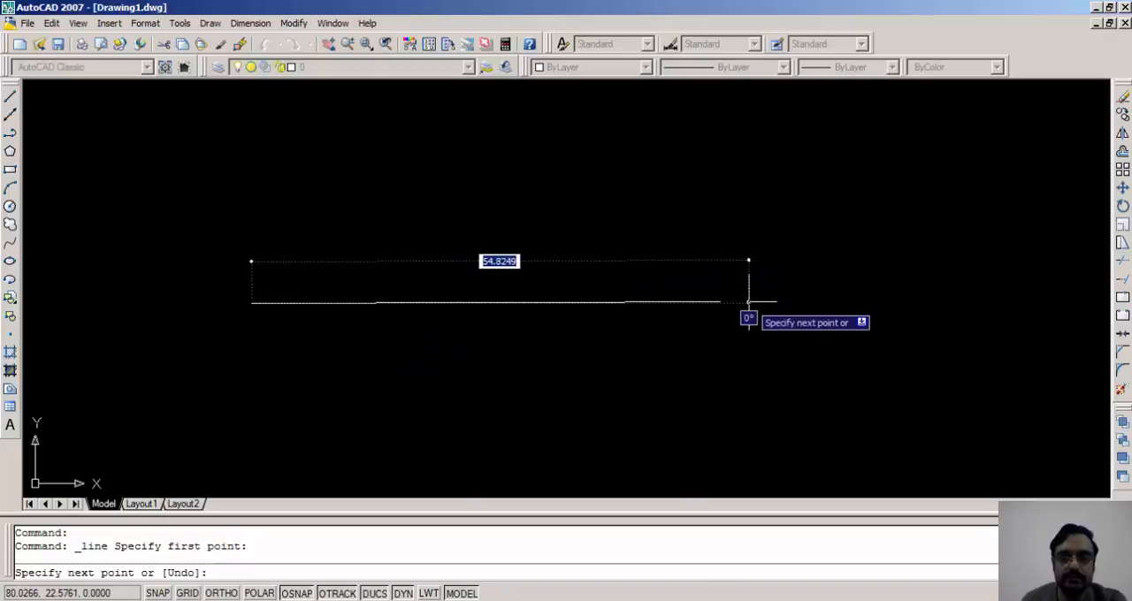
left_click(748, 303)
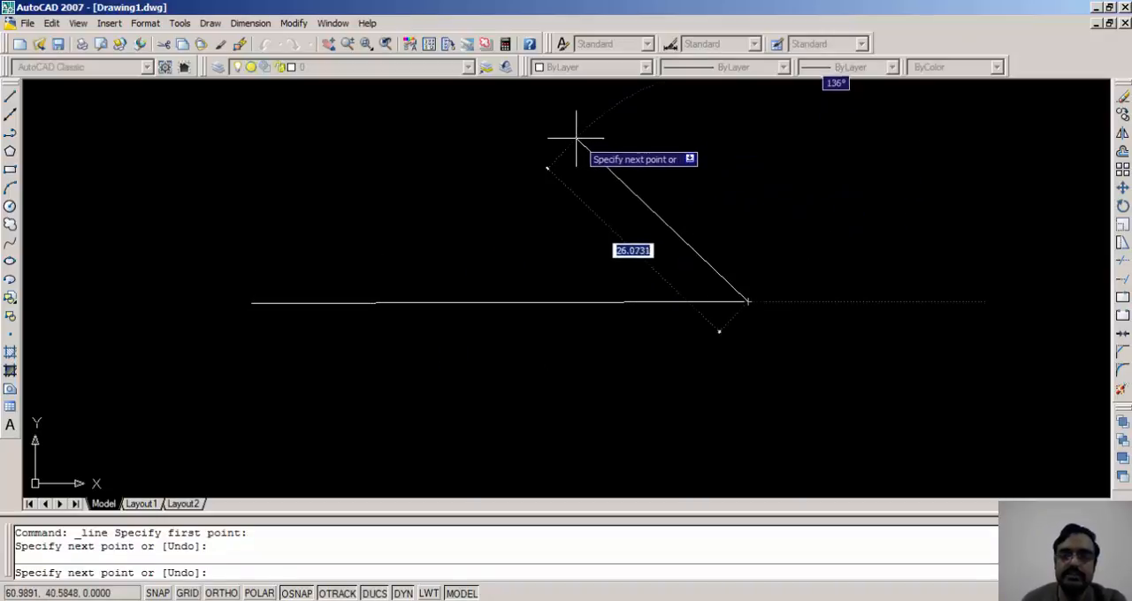
left_click(510, 113)
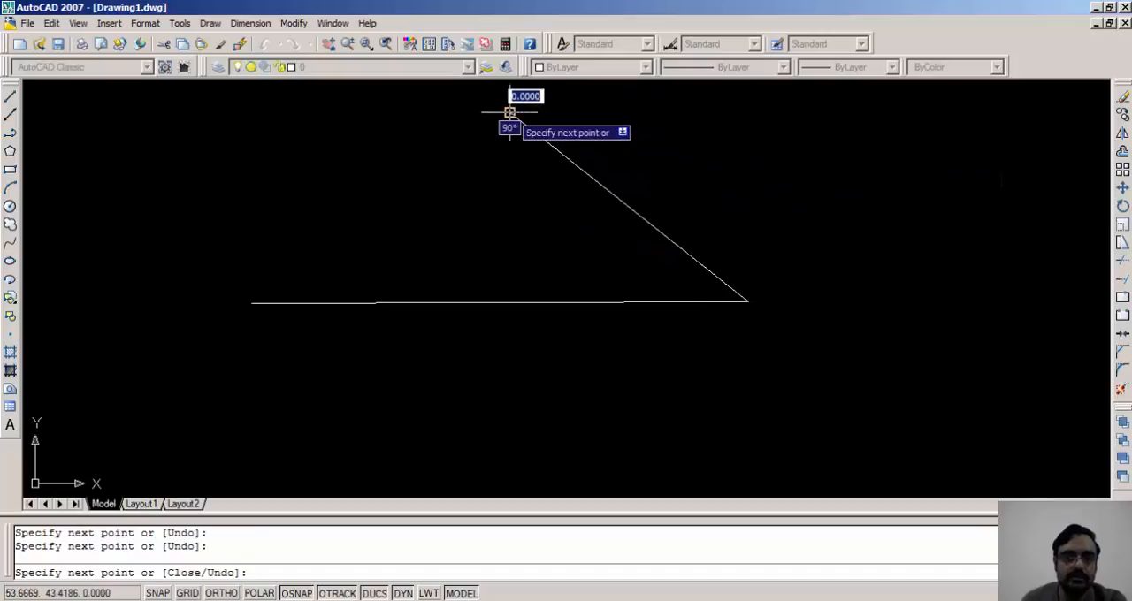
left_click(291, 143)
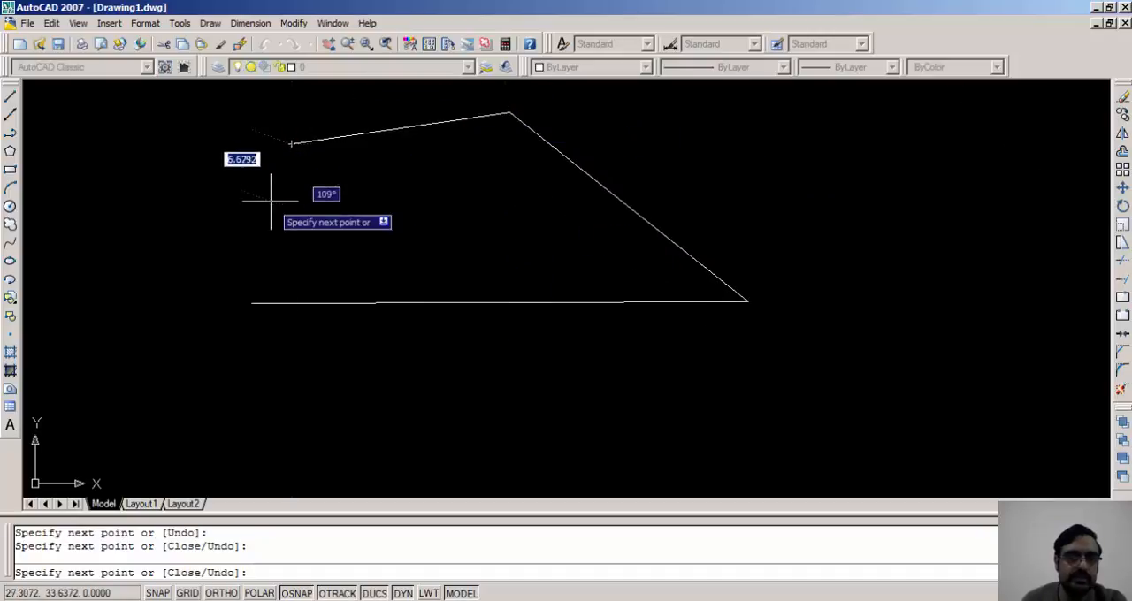
left_click(277, 209)
left_click(117, 174)
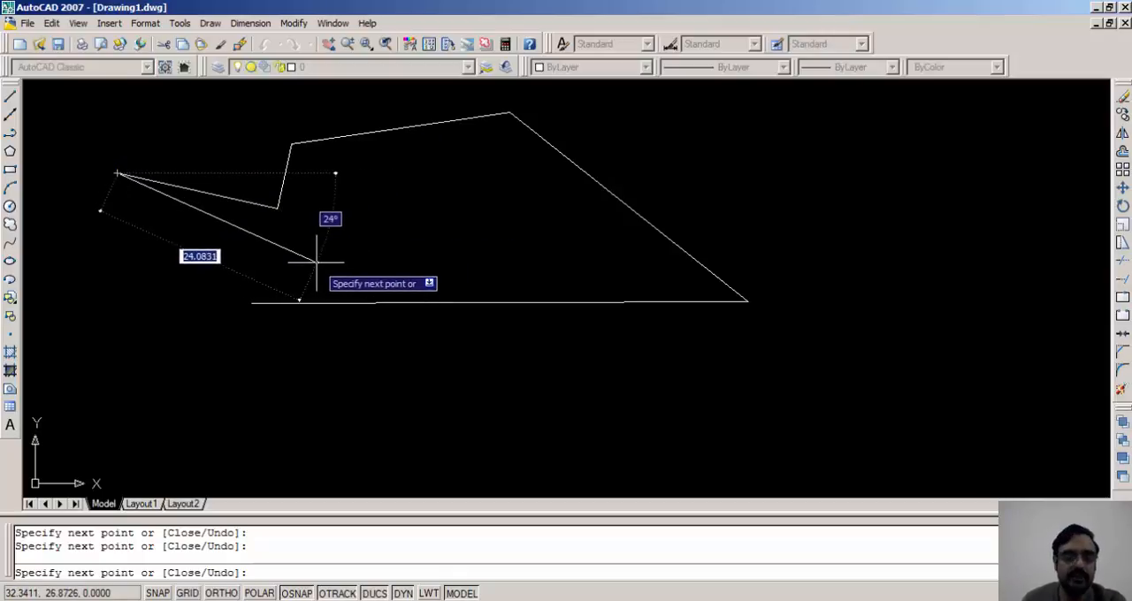
key("Escape")
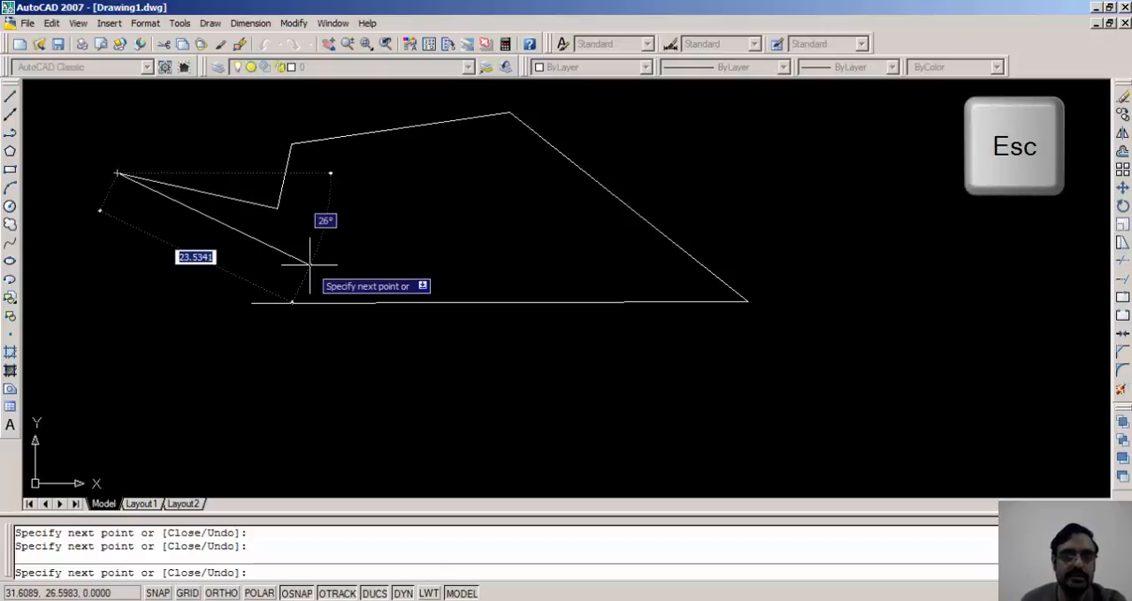
key("Escape")
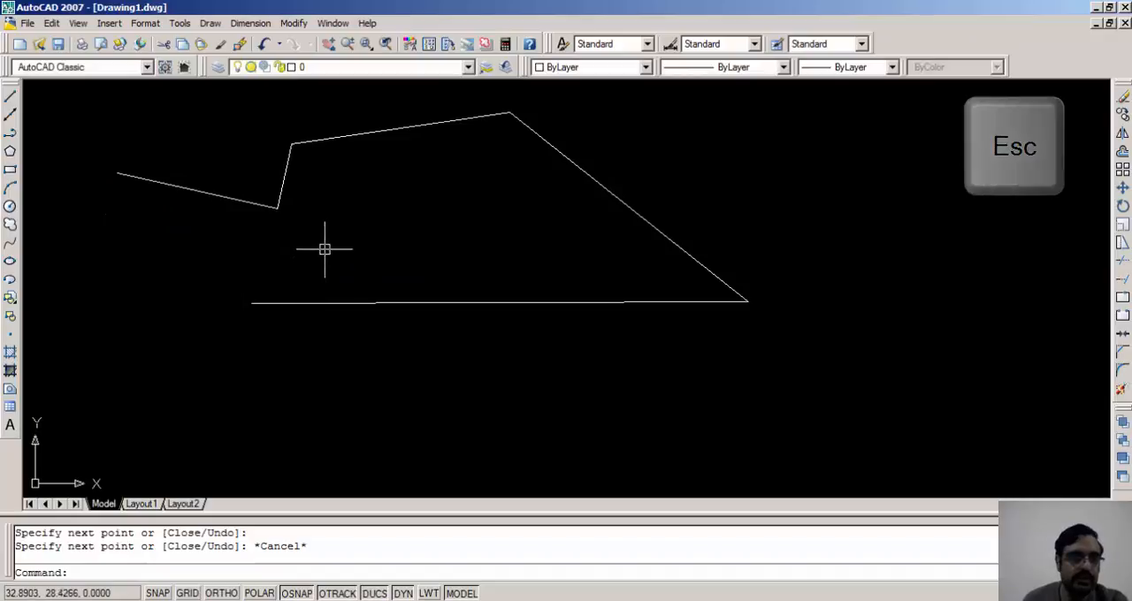
left_click(10, 97)
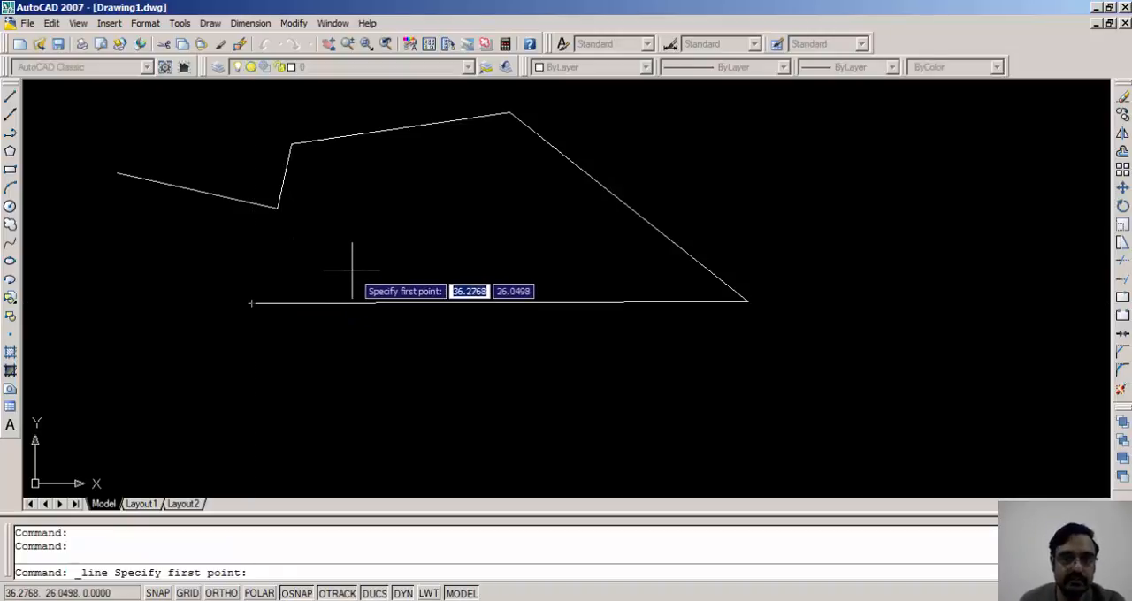
key("Escape")
key("Escape")
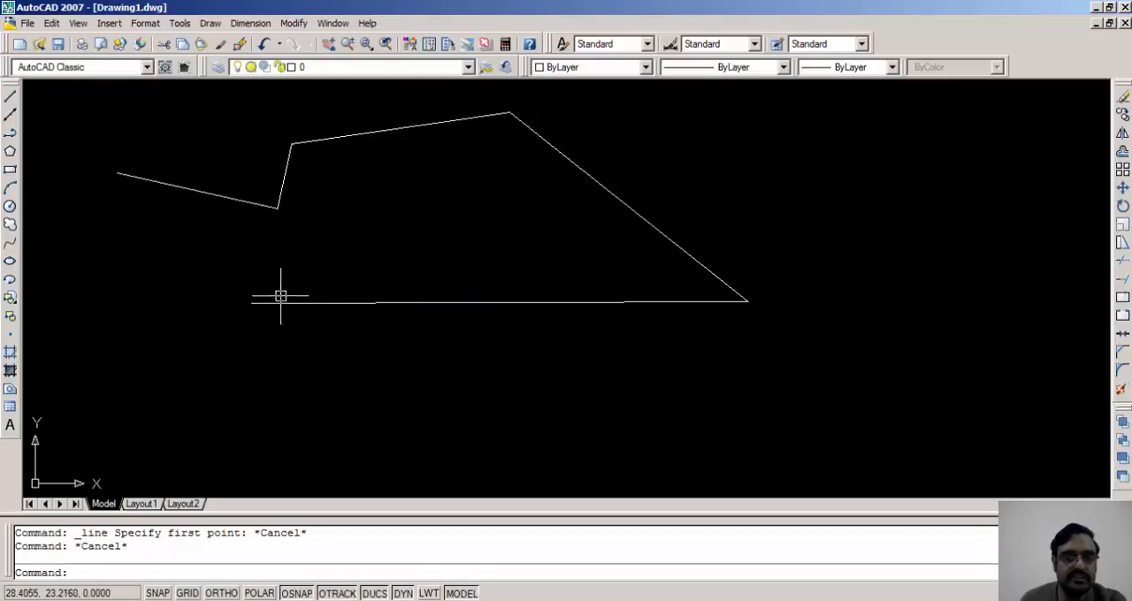
Try to start a new line near the middle of the horizontal line
left_click(11, 106)
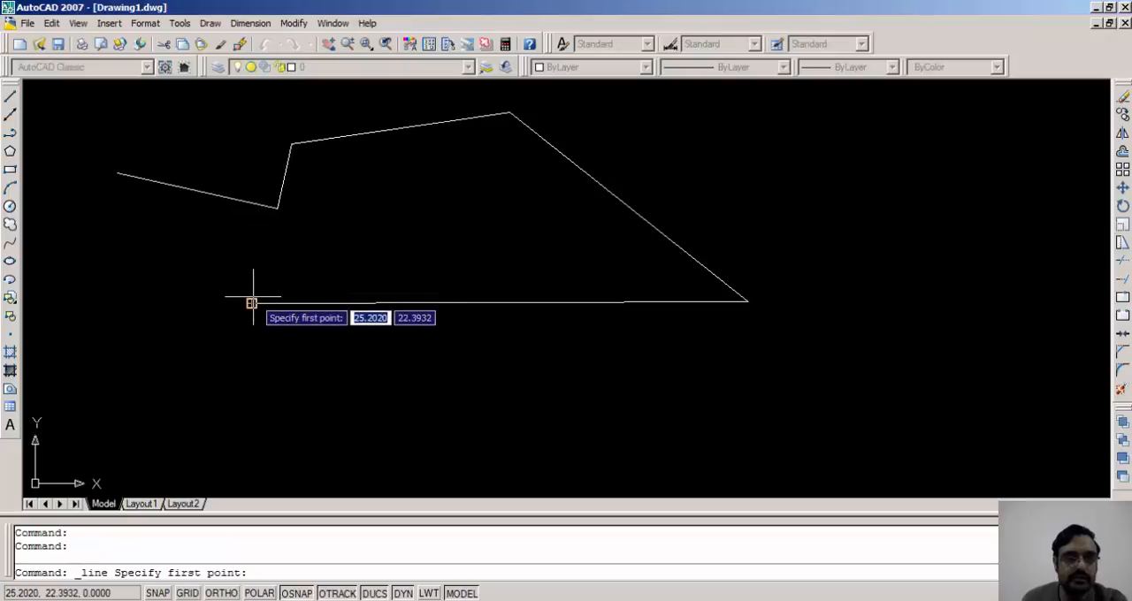
left_click(117, 172)
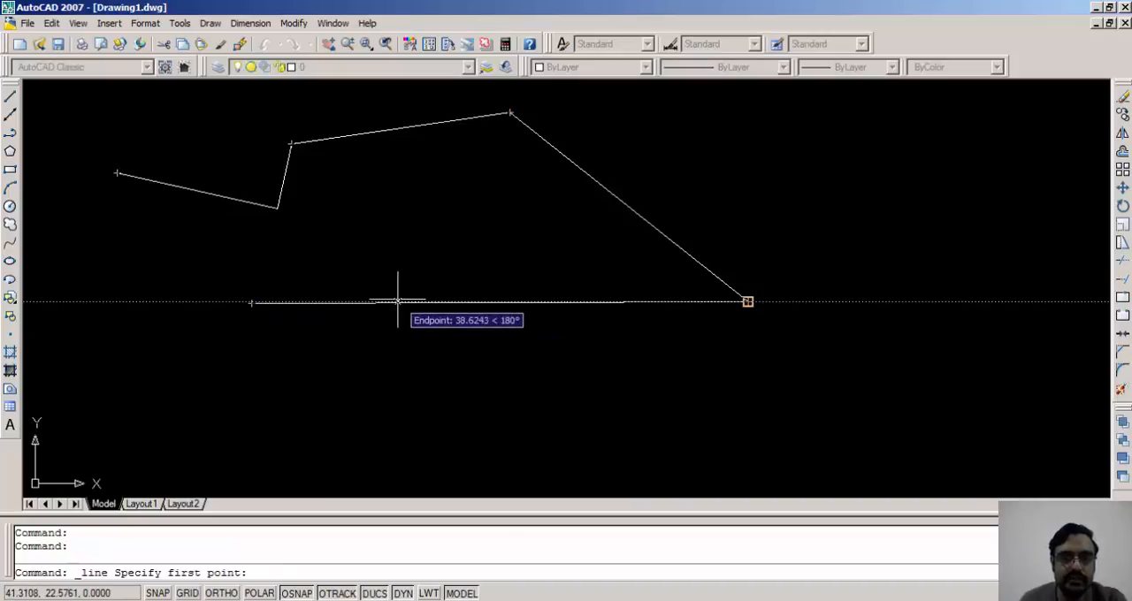
left_click(477, 295)
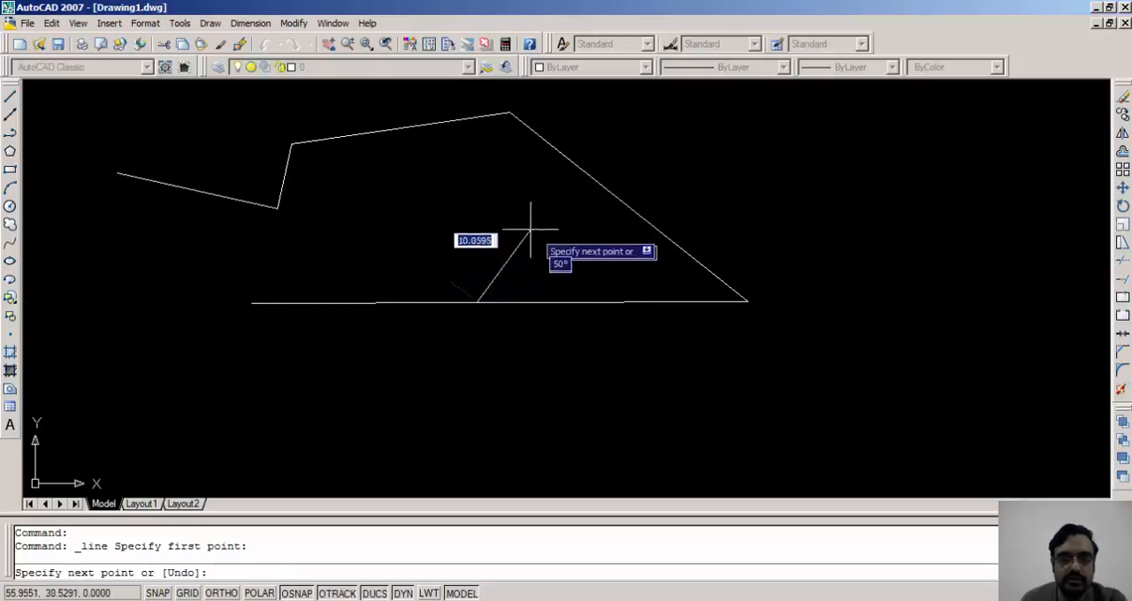
Examine at close range whether the new line's start point meets the horizontal line, and cancel the line
scroll(471, 289, "up", 2)
scroll(471, 289, "up", 5)
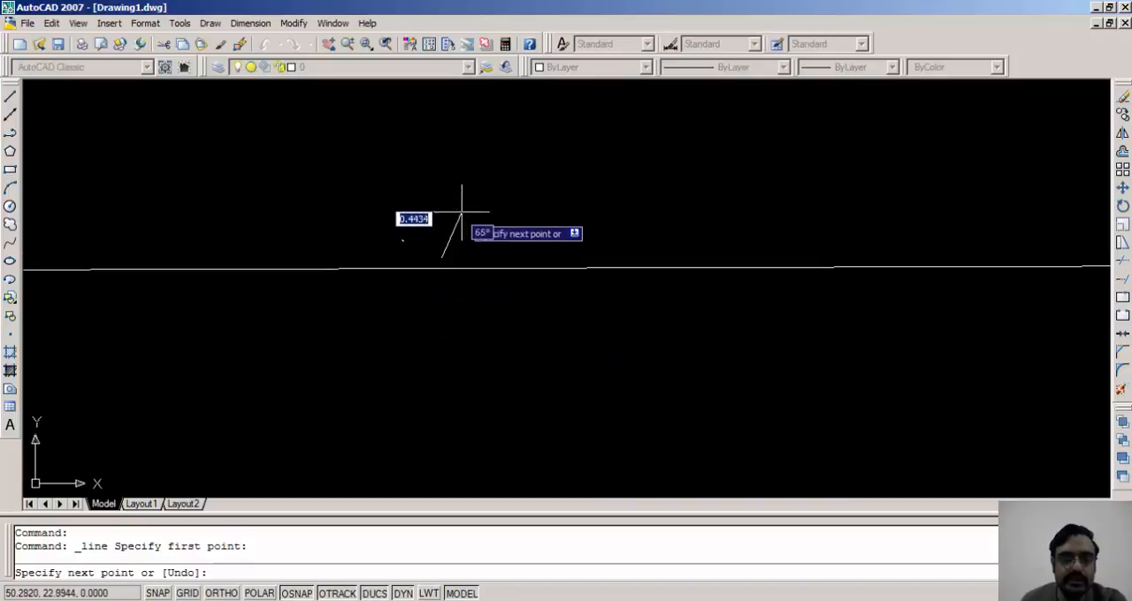
scroll(469, 194, "up", 2)
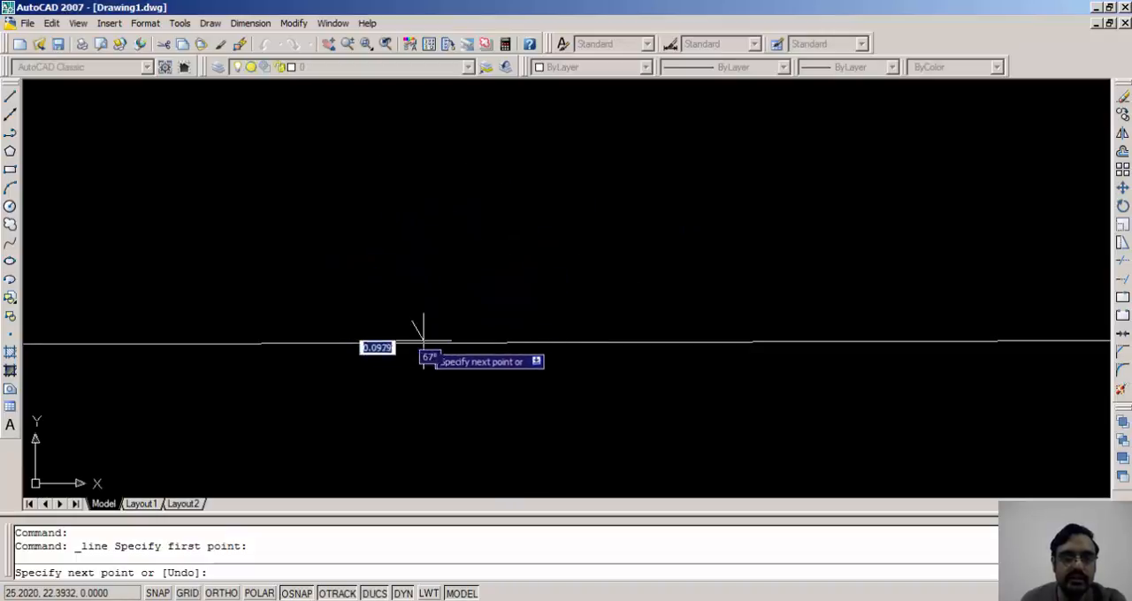
scroll(354, 197, "down", 8)
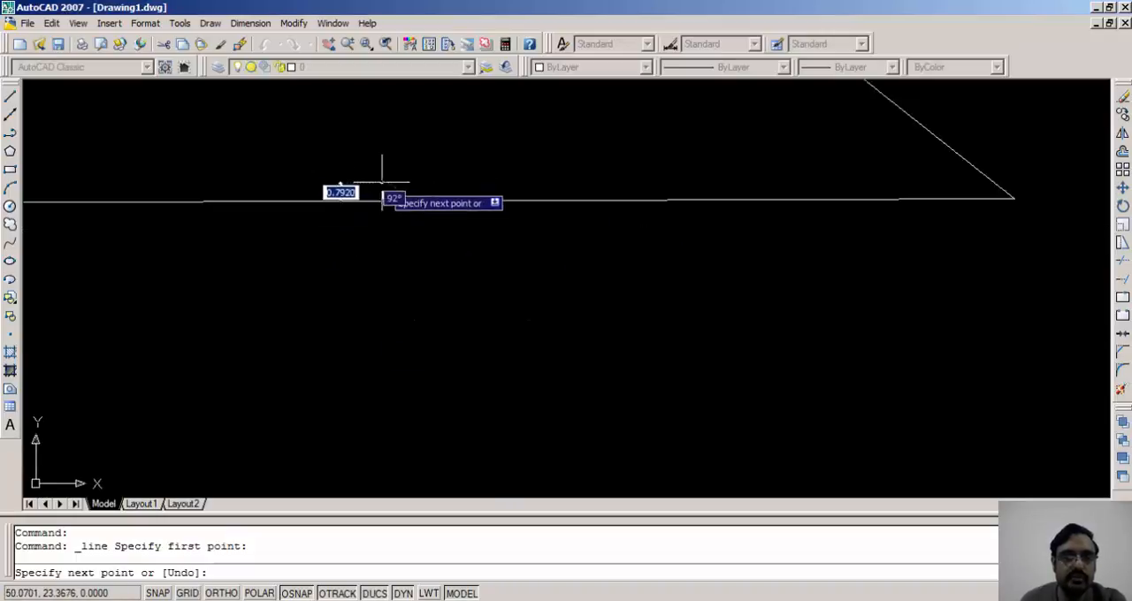
mouse_move(384, 182)
middle_mouse_down()
mouse_move(411, 248)
mouse_move(421, 323)
middle_mouse_up()
scroll(416, 274, "down", 2)
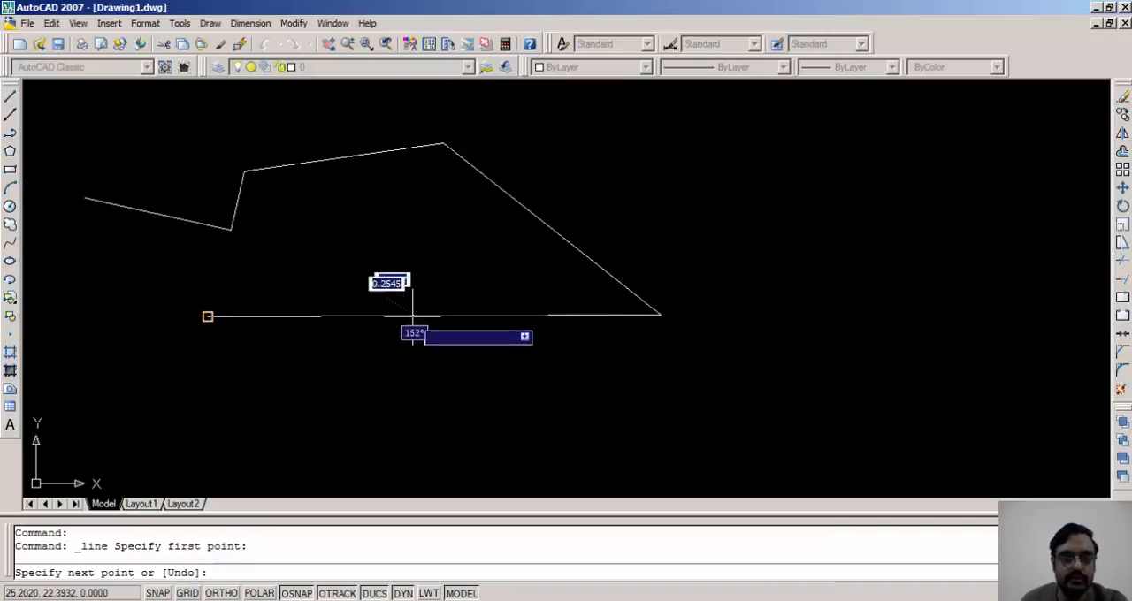
scroll(412, 316, "up", 2)
scroll(412, 316, "up", 2)
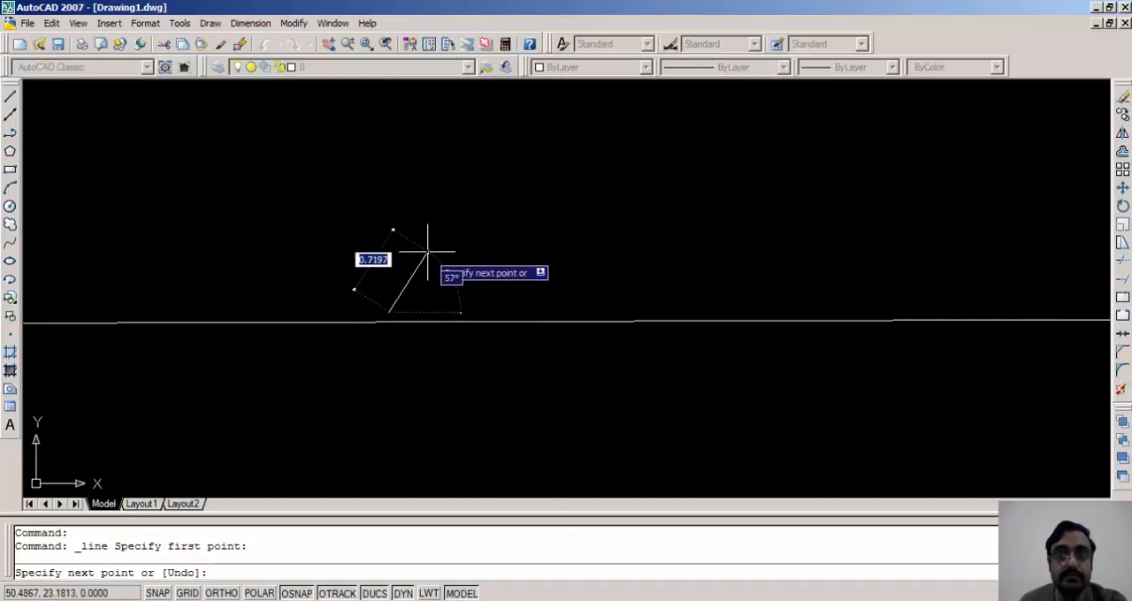
scroll(425, 253, "down", 6)
middle_click_drag(419, 263, 439, 348)
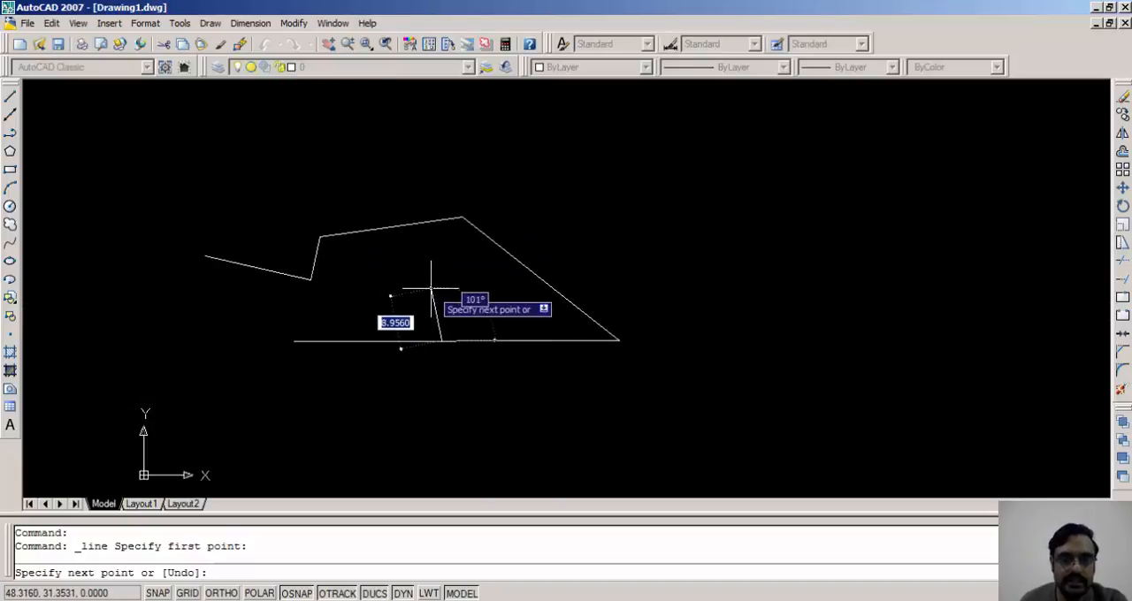
key("Escape")
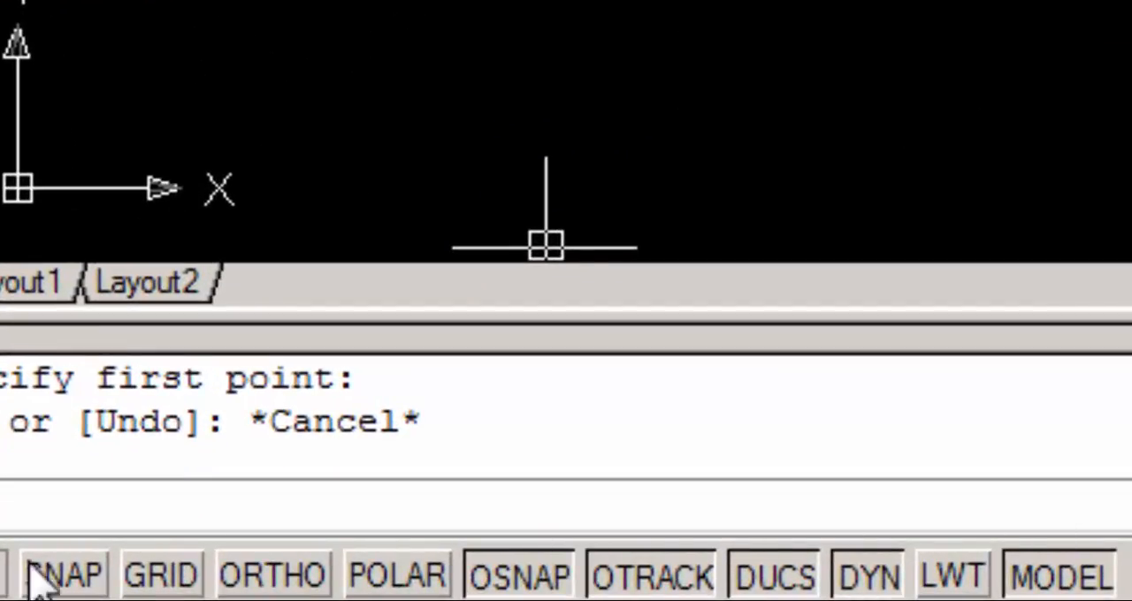
Turn on all object snap modes in the drafting settings, including Midpoint, Perpendicular, Tangent and Nearest
right_click(541, 585)
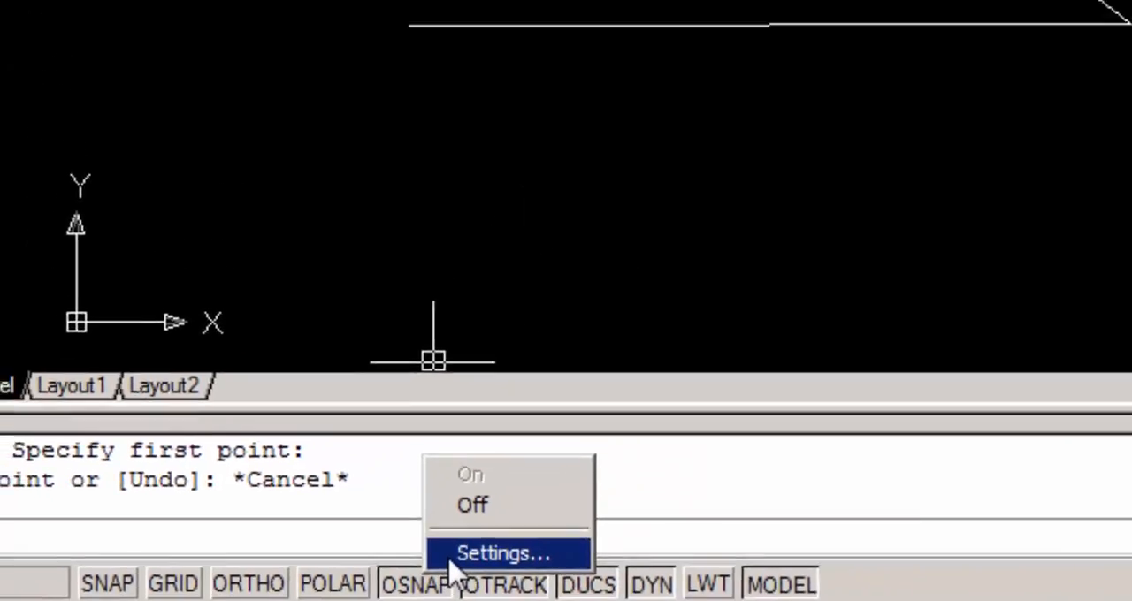
left_click(637, 531)
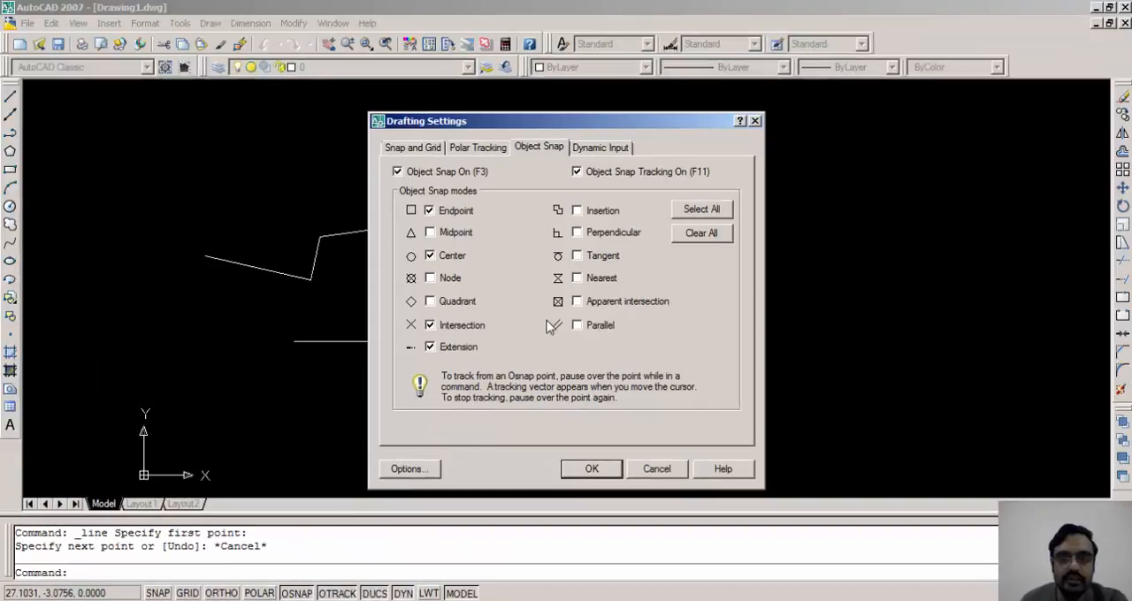
left_click(462, 235)
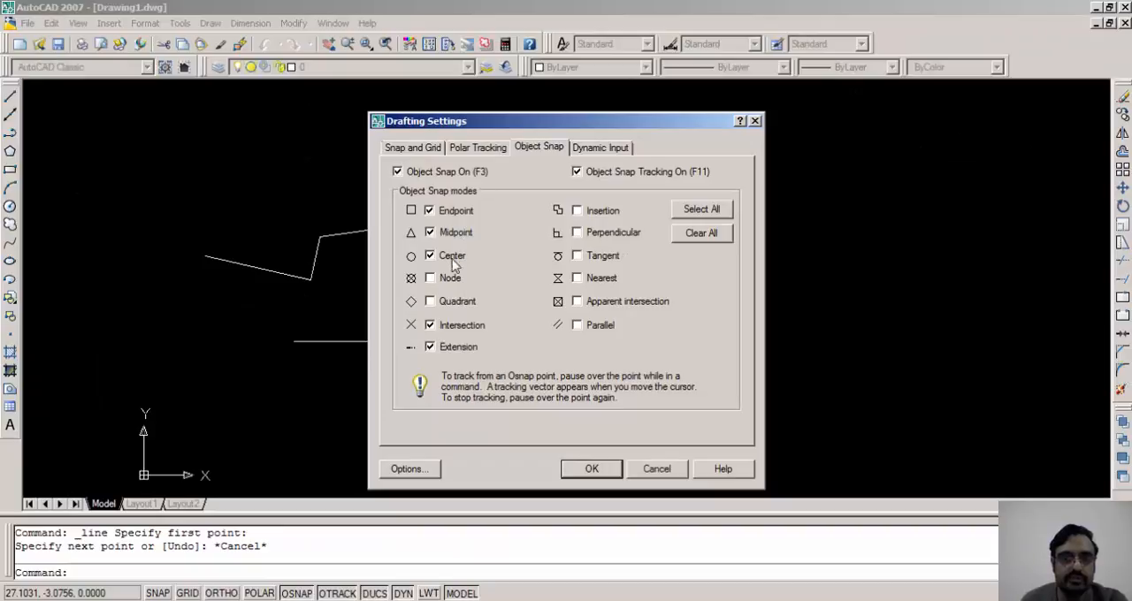
left_click(587, 327)
left_click(591, 304)
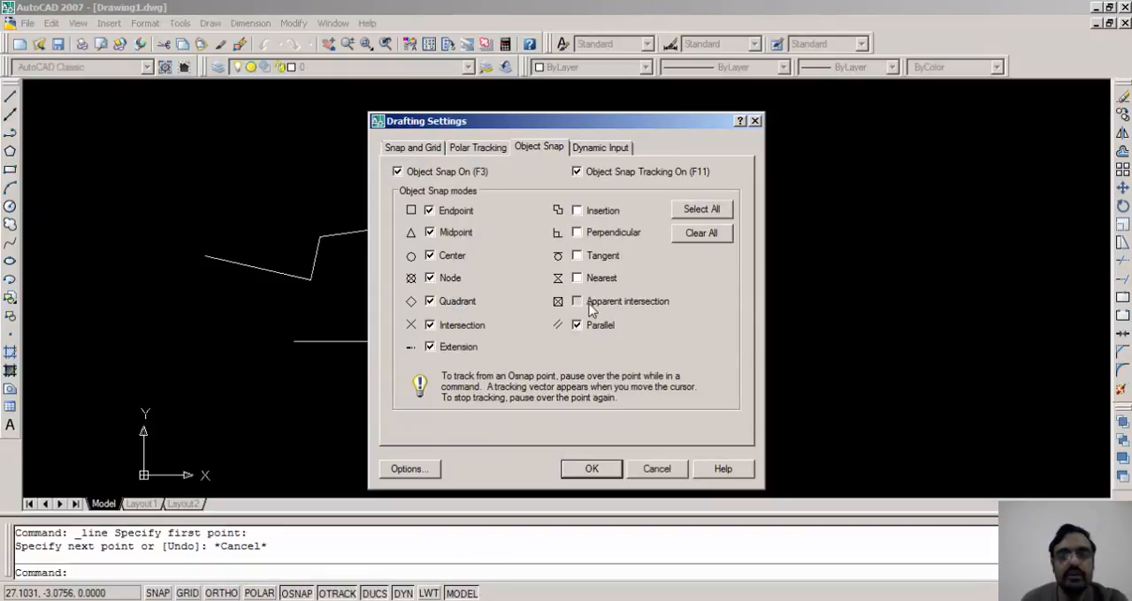
left_click(703, 213)
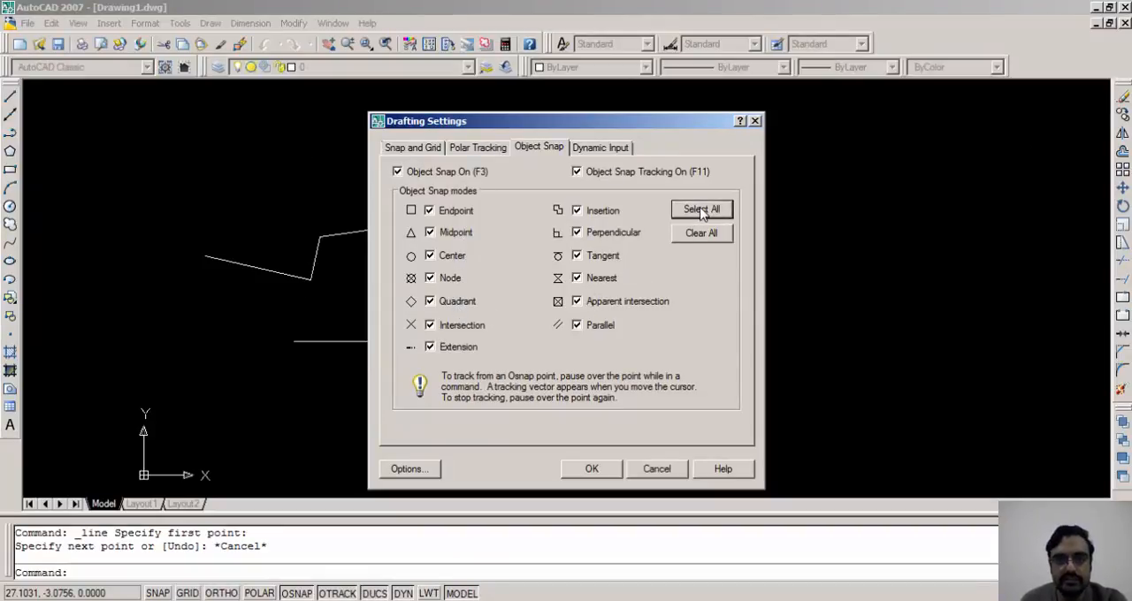
left_click(590, 468)
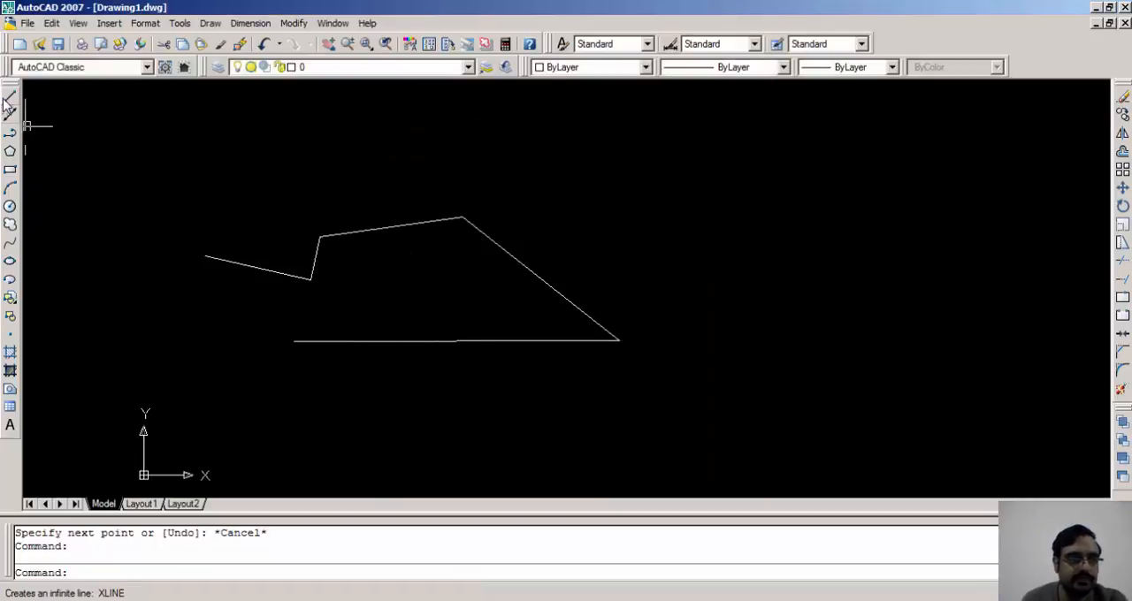
Start a new line at the midpoint of the nearly horizontal bottom line
left_click(9, 95)
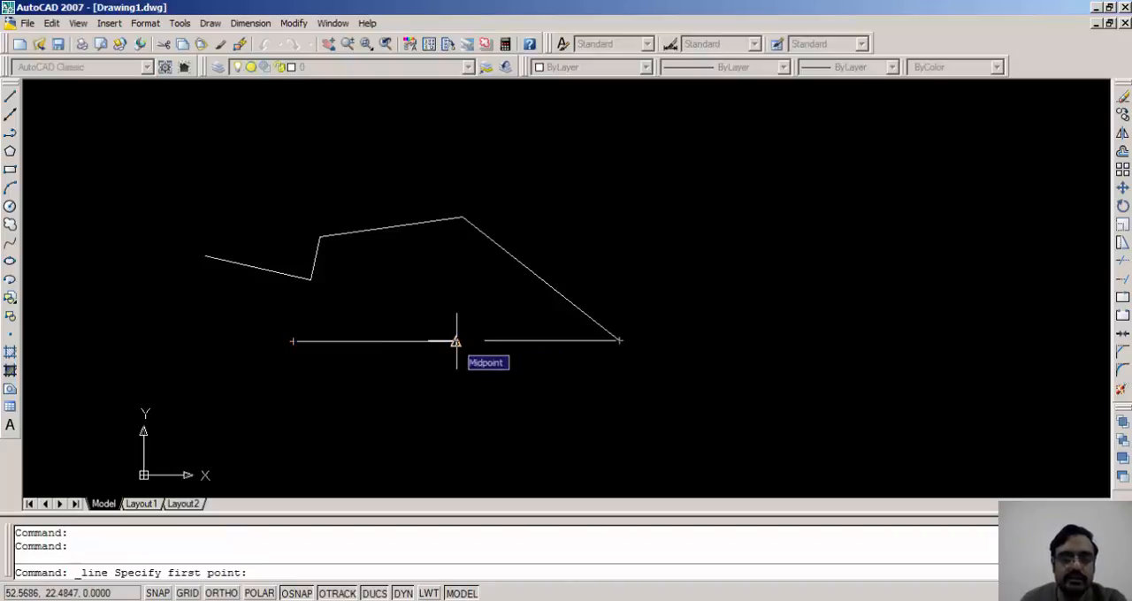
scroll(456, 341, "up", 5)
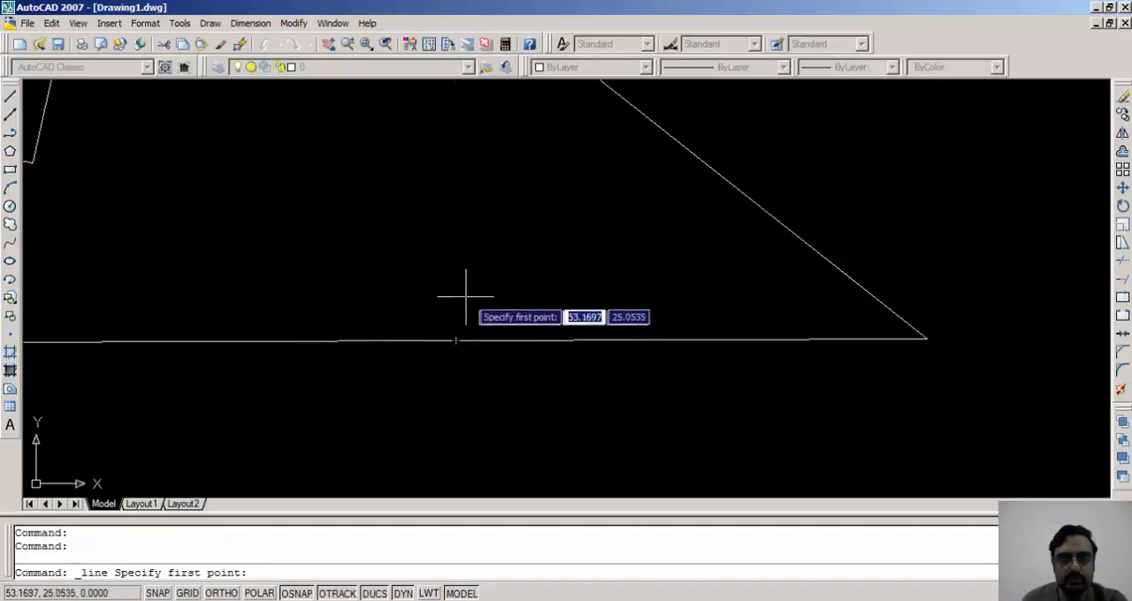
left_click(456, 341)
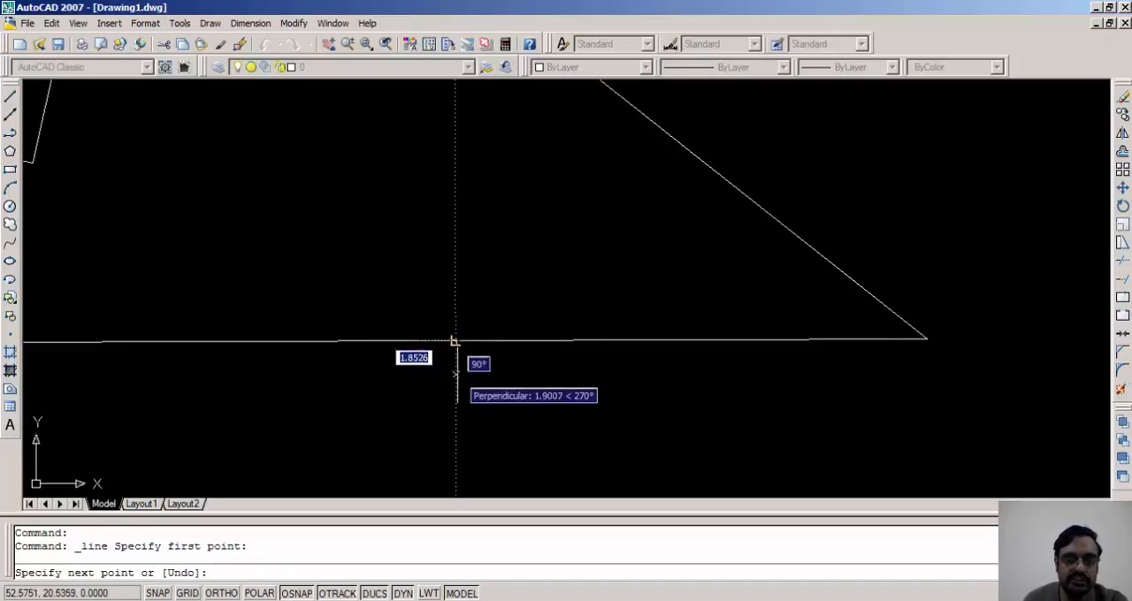
Examine at very close range whether the new line's start point lies exactly on the horizontal line
scroll(450, 369, "up", 4)
scroll(453, 262, "up", 8)
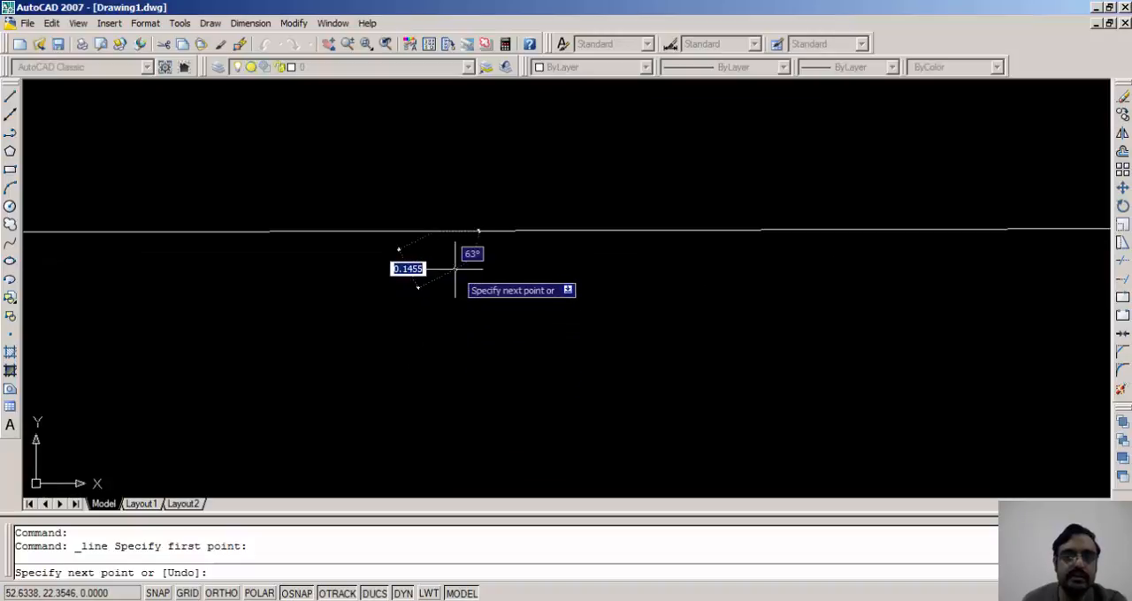
middle_click_drag(380, 200, 389, 378)
scroll(398, 364, "up", 6)
middle_click_drag(429, 265, 415, 376)
scroll(414, 329, "up", 6)
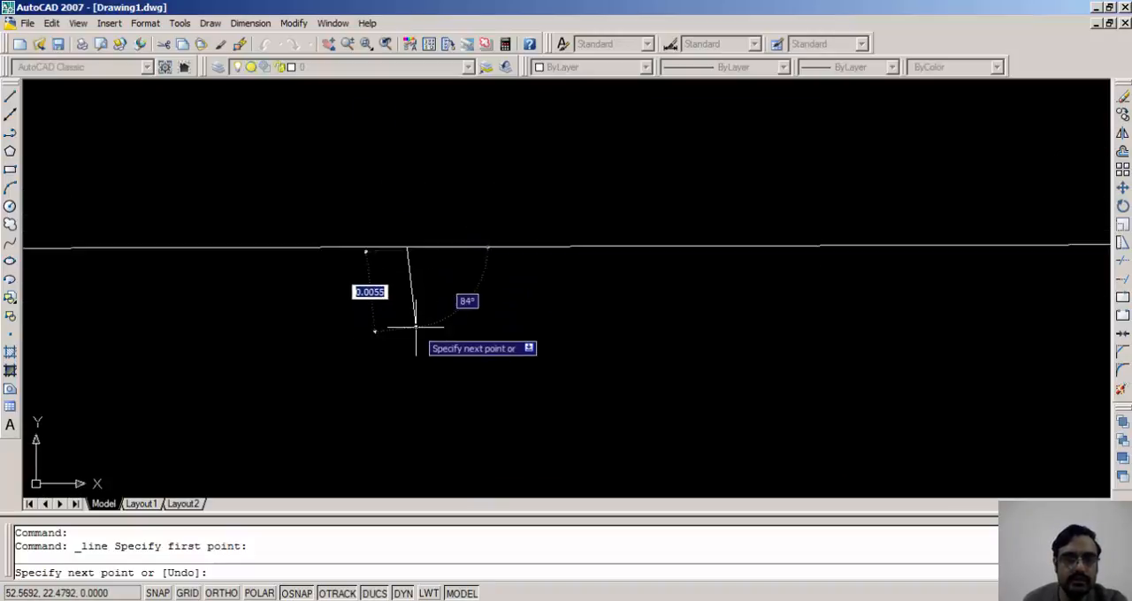
middle_click_drag(390, 251, 393, 399)
scroll(415, 382, "up", 9)
middle_click_drag(451, 254, 404, 497)
middle_click_drag(462, 332, 443, 365)
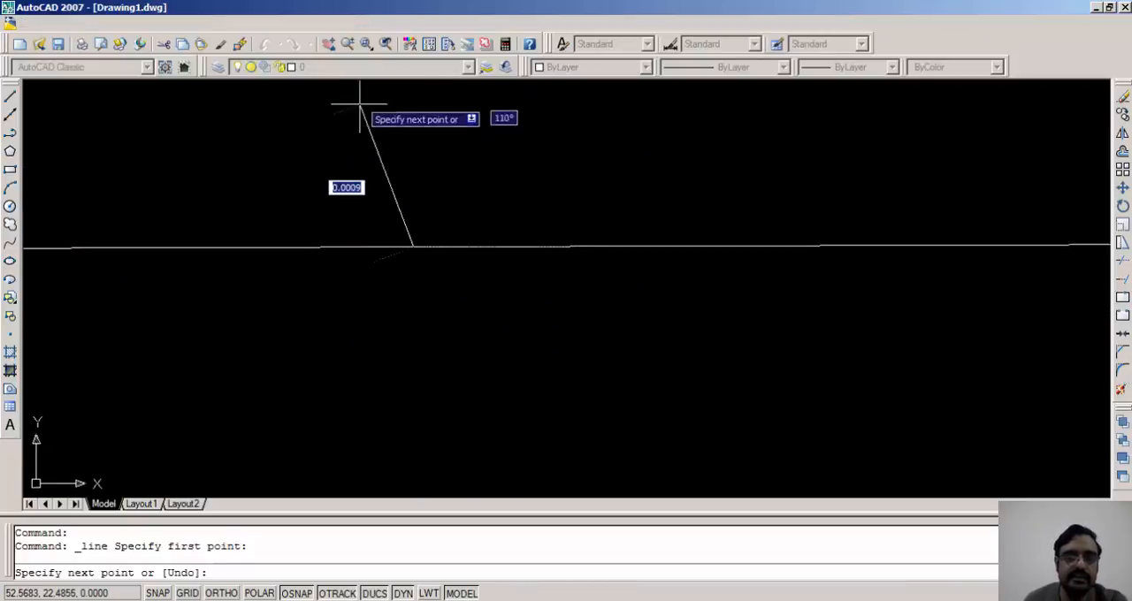
scroll(421, 181, "down", 5)
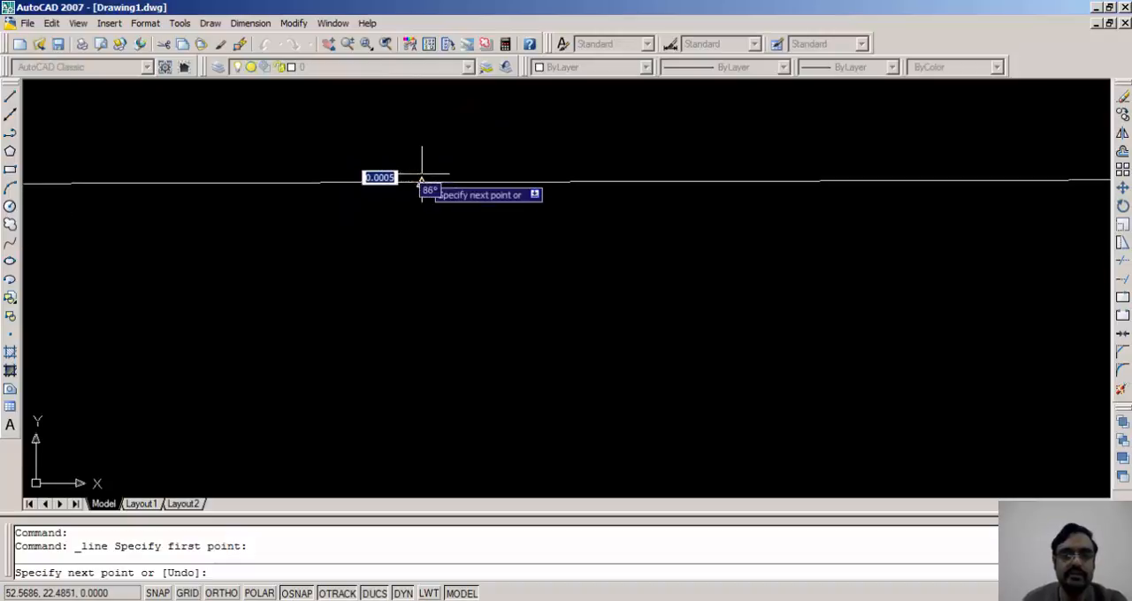
scroll(412, 155, "down", 5)
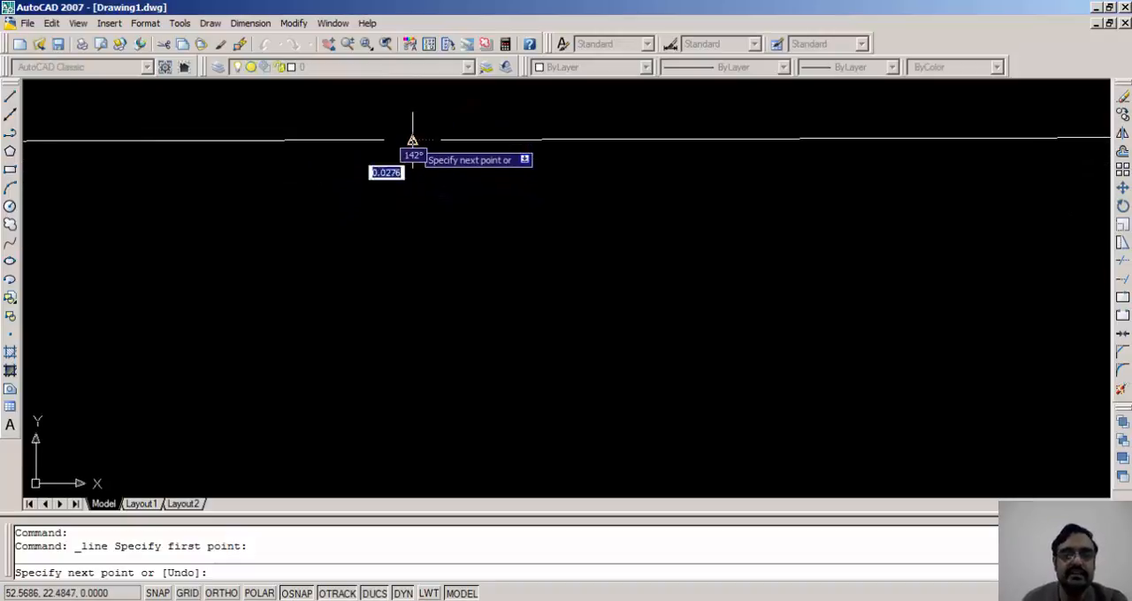
End the new line at the midpoint of the upper sloping segment and finish the line command
middle_click_drag(412, 151, 425, 314)
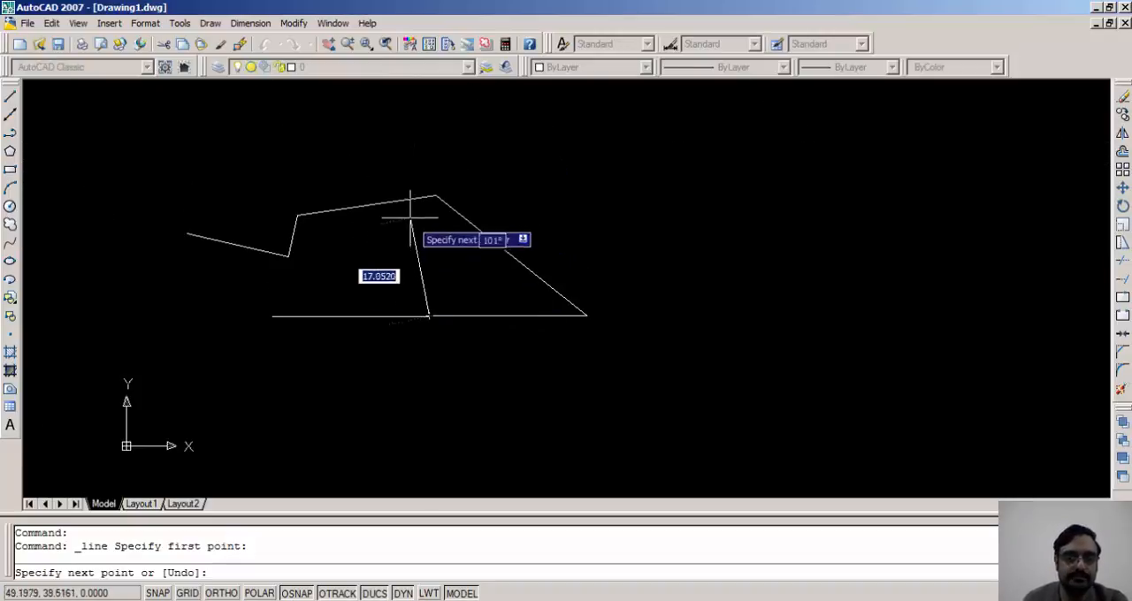
left_click(367, 206)
key("Escape")
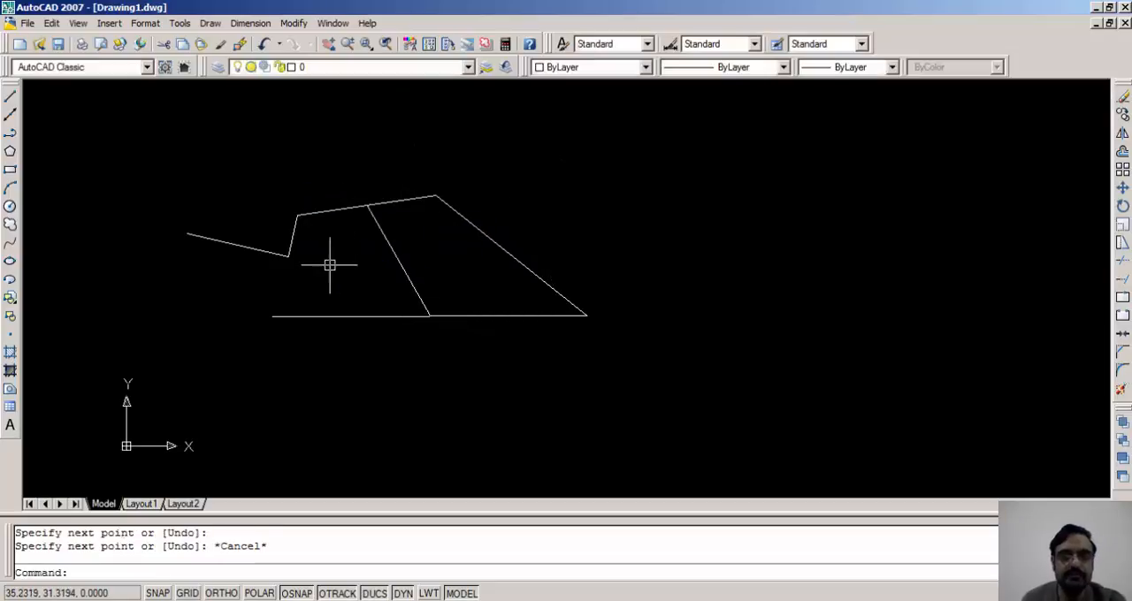
Review the object snap modes in the drafting settings and keep all of them selected
right_click(296, 593)
left_click(310, 577)
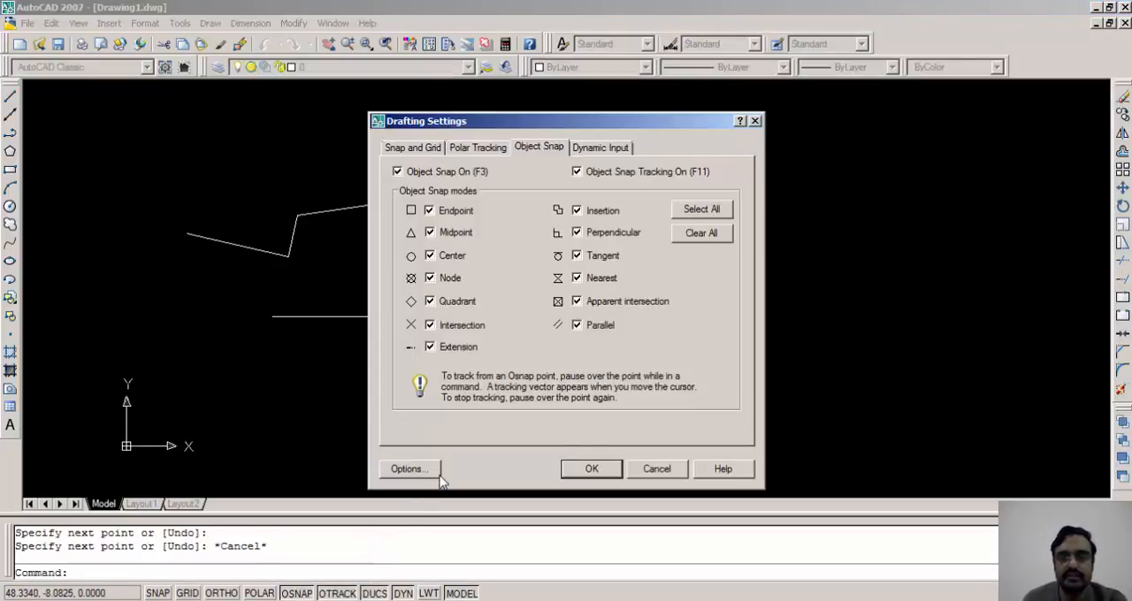
left_click(691, 219)
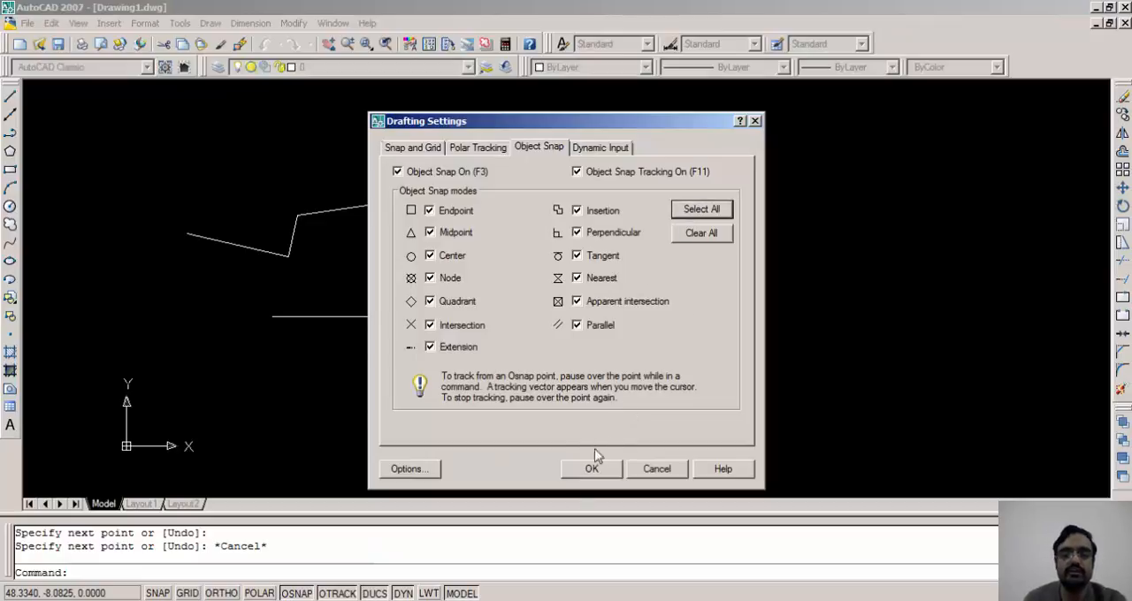
left_click(584, 470)
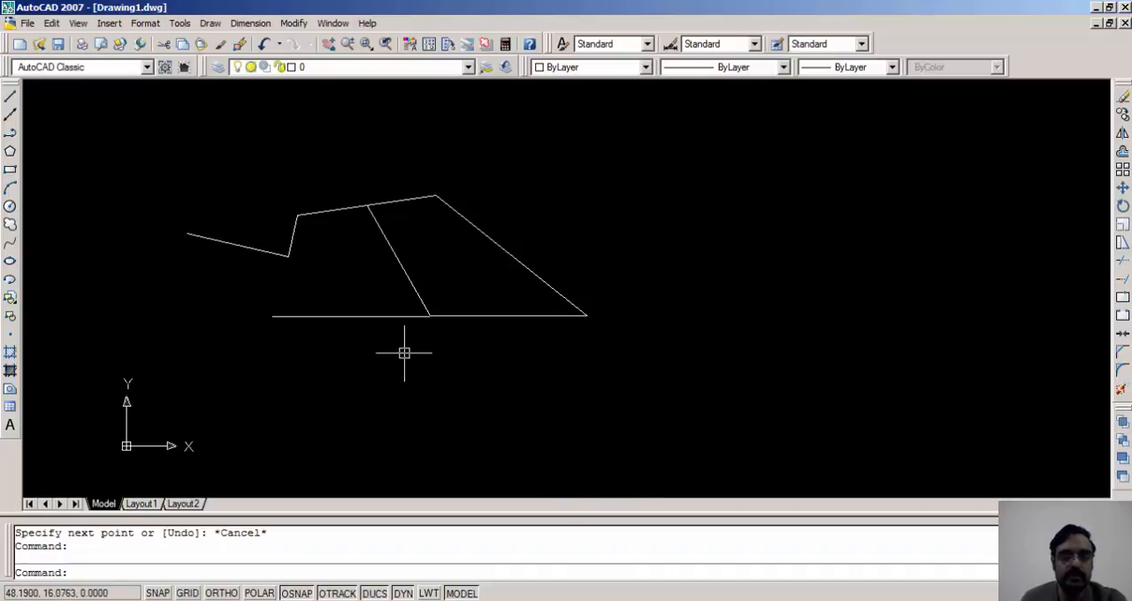
scroll(372, 319, "up", 5)
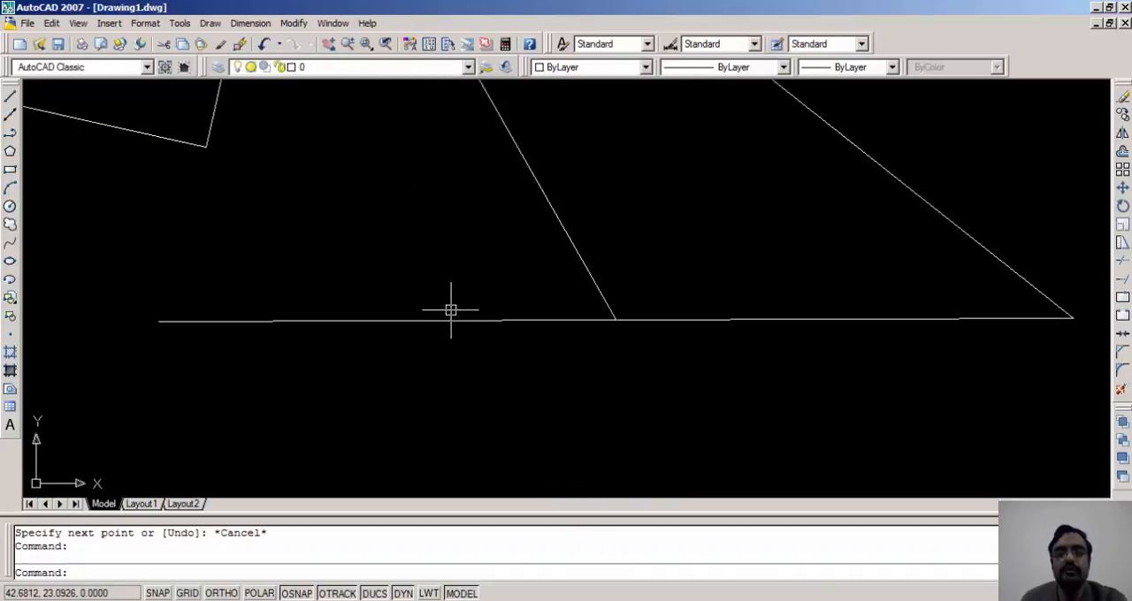
type("co")
key("Return")
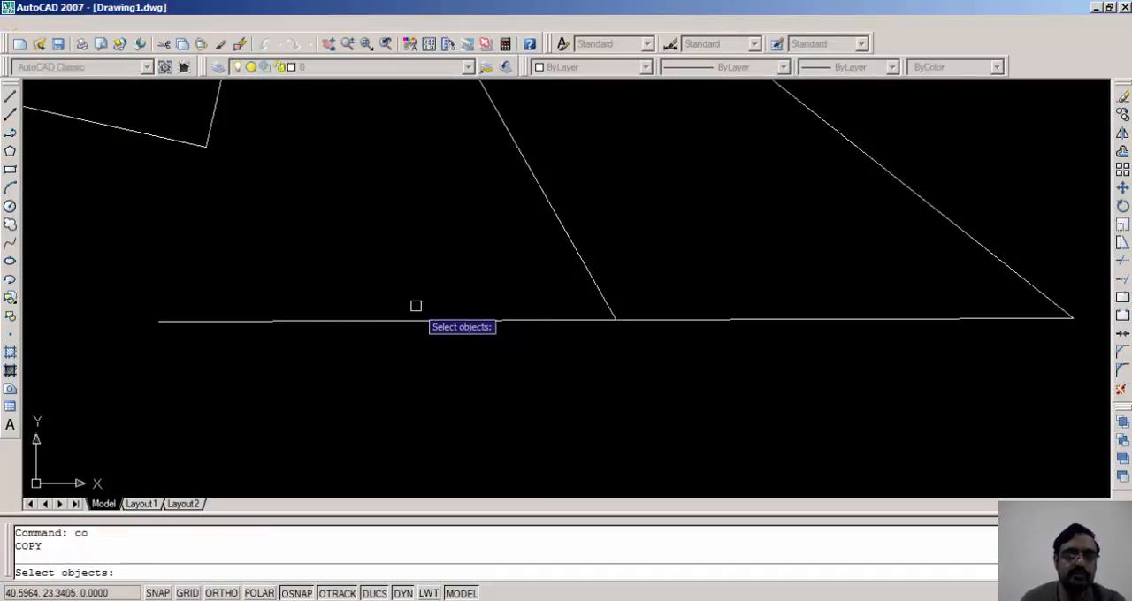
left_click(356, 219)
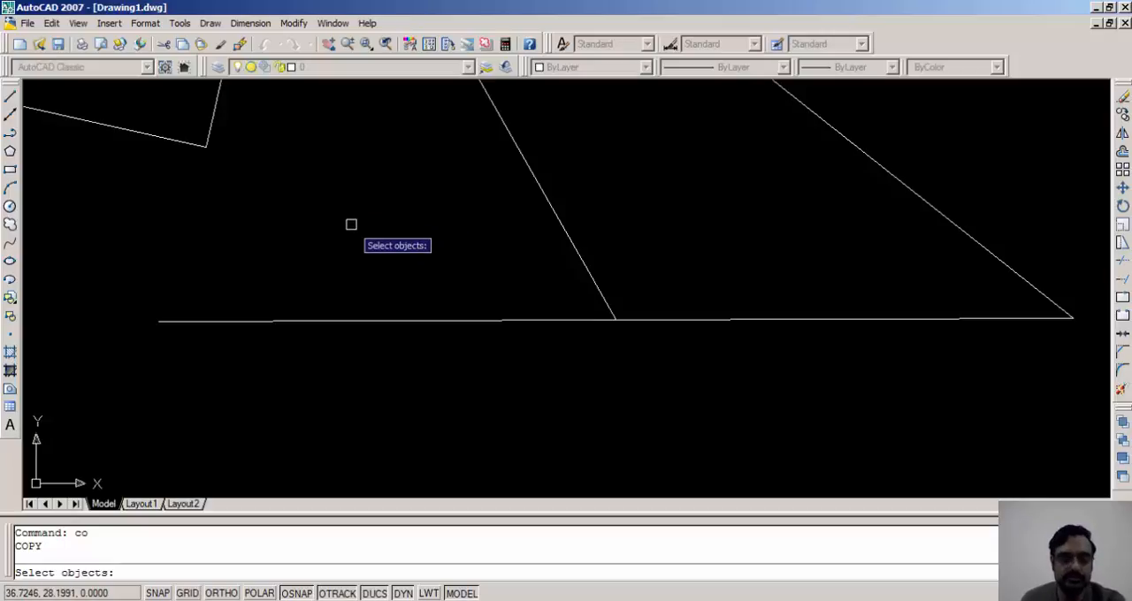
key("Escape")
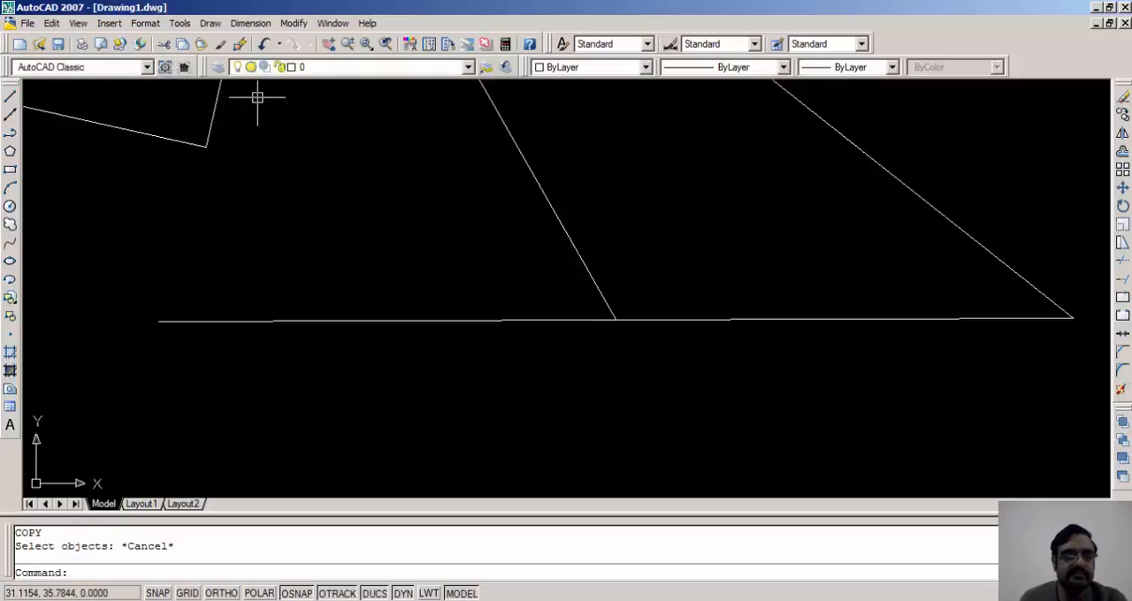
Review the pickbox size, grip and selection mode settings in the program's selection options and apply them
left_click(180, 23)
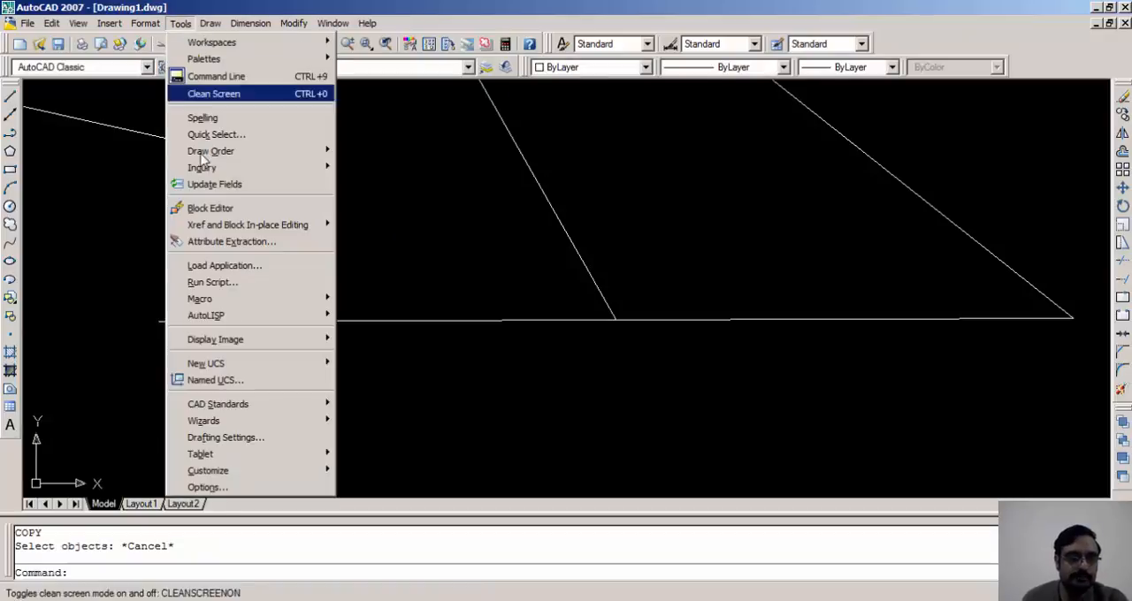
left_click(180, 487)
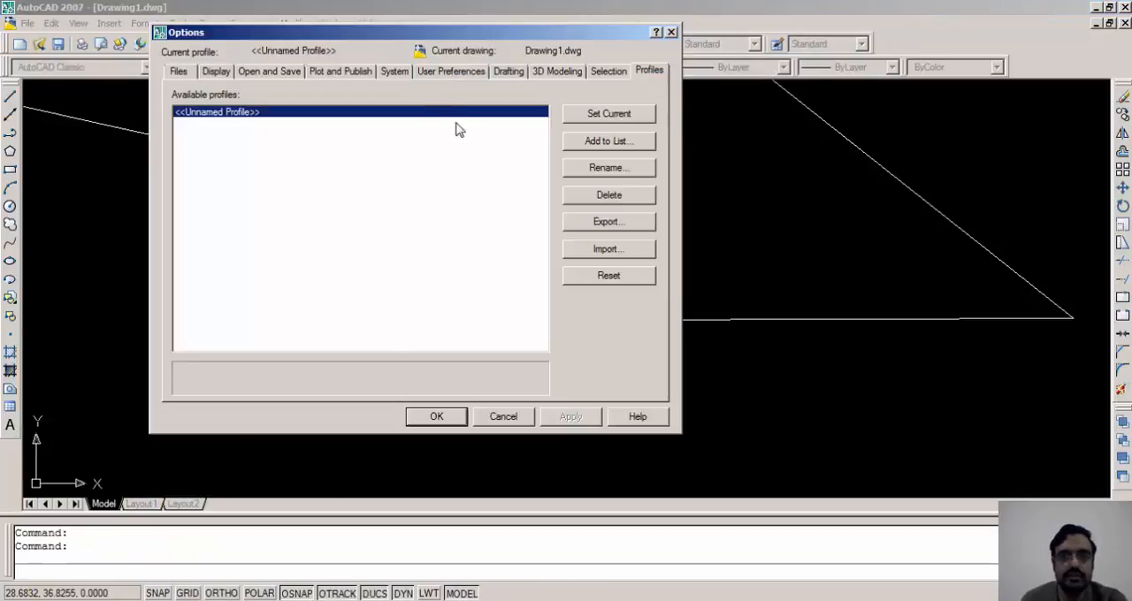
left_click(609, 73)
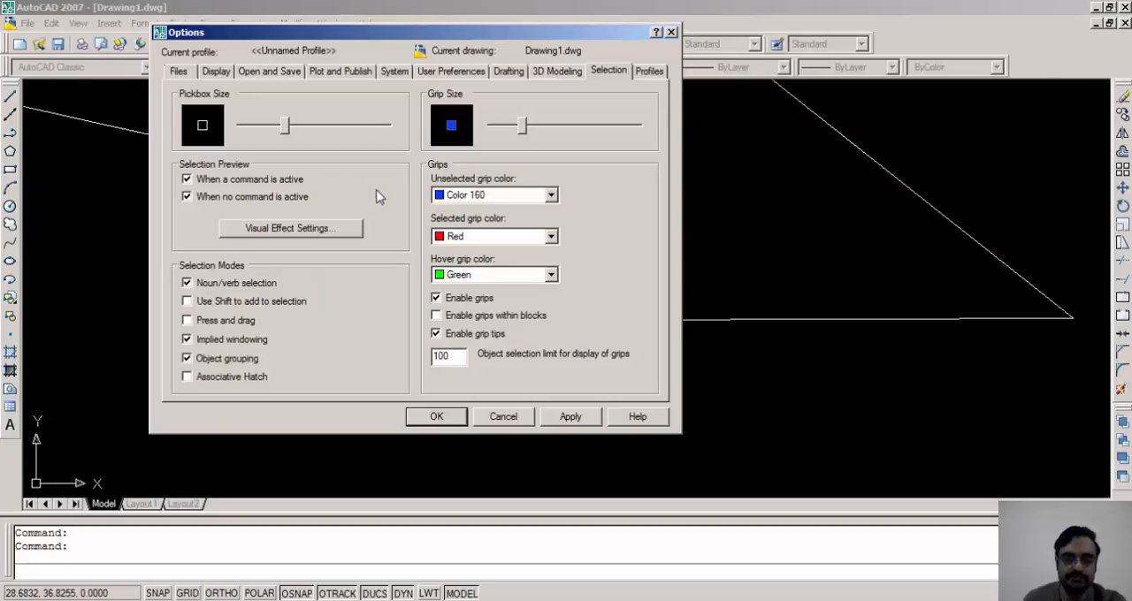
left_click(571, 417)
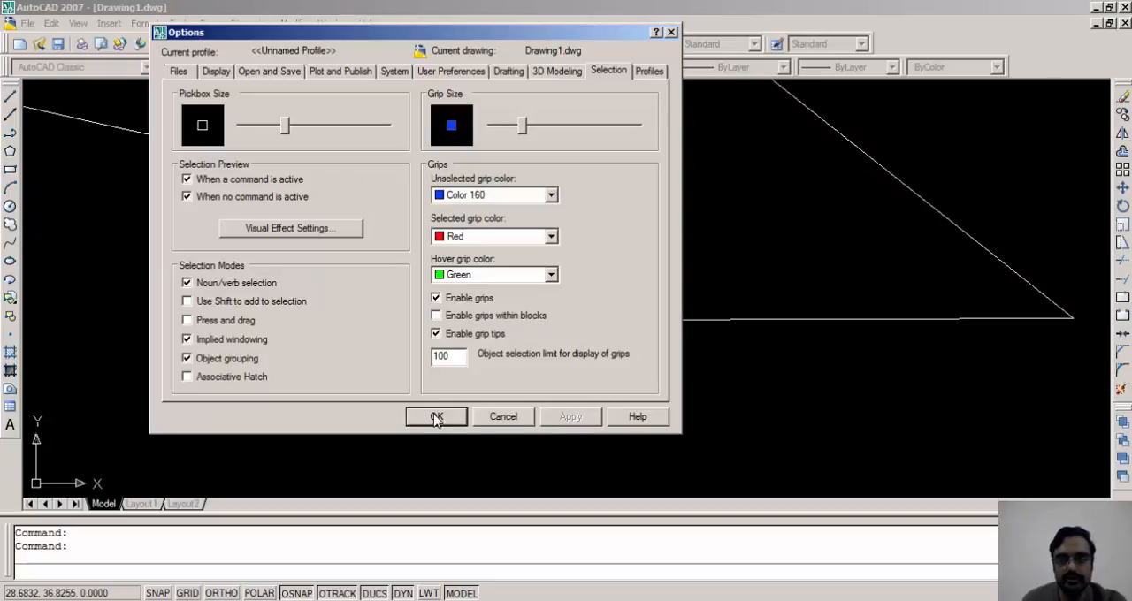
left_click(436, 417)
scroll(448, 362, "down", 3)
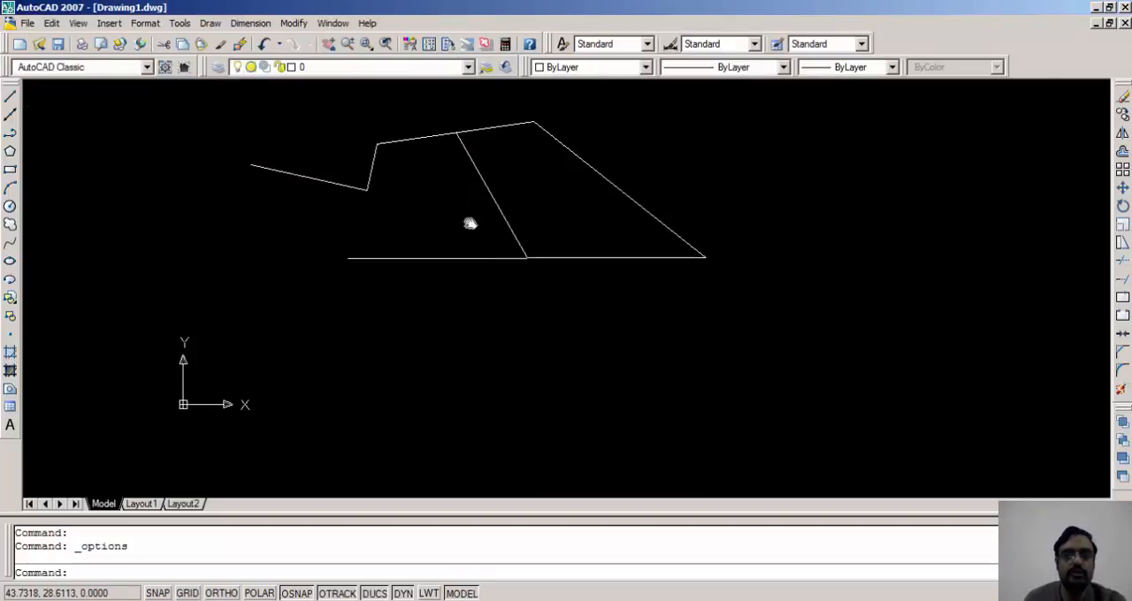
middle_click_drag(470, 224, 463, 362)
scroll(463, 358, "up", 2)
scroll(533, 308, "up", 2)
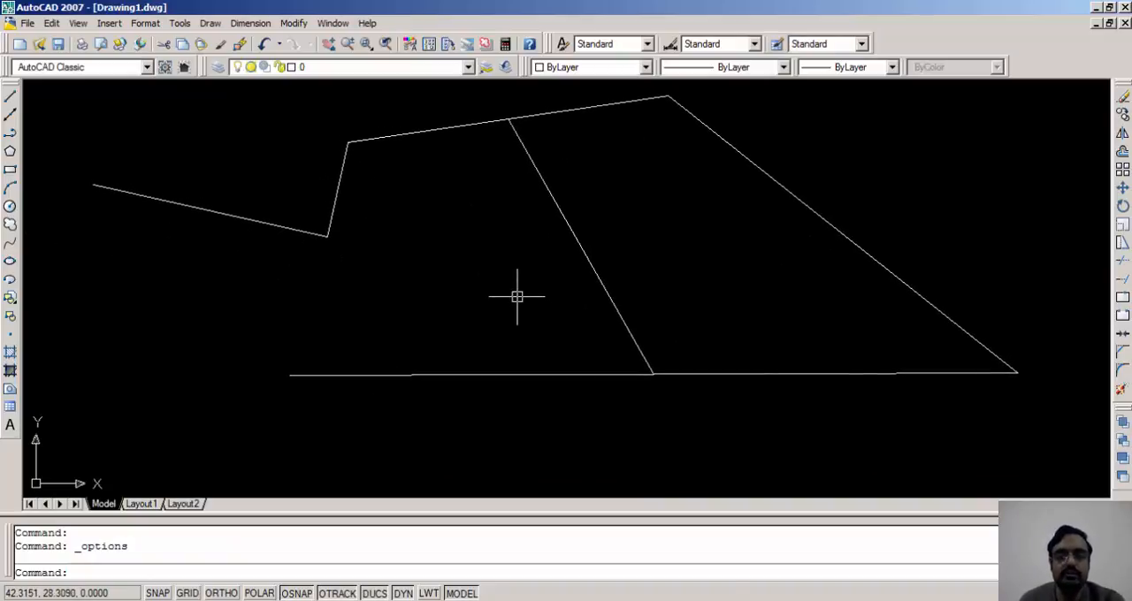
middle_click_drag(518, 298, 519, 310)
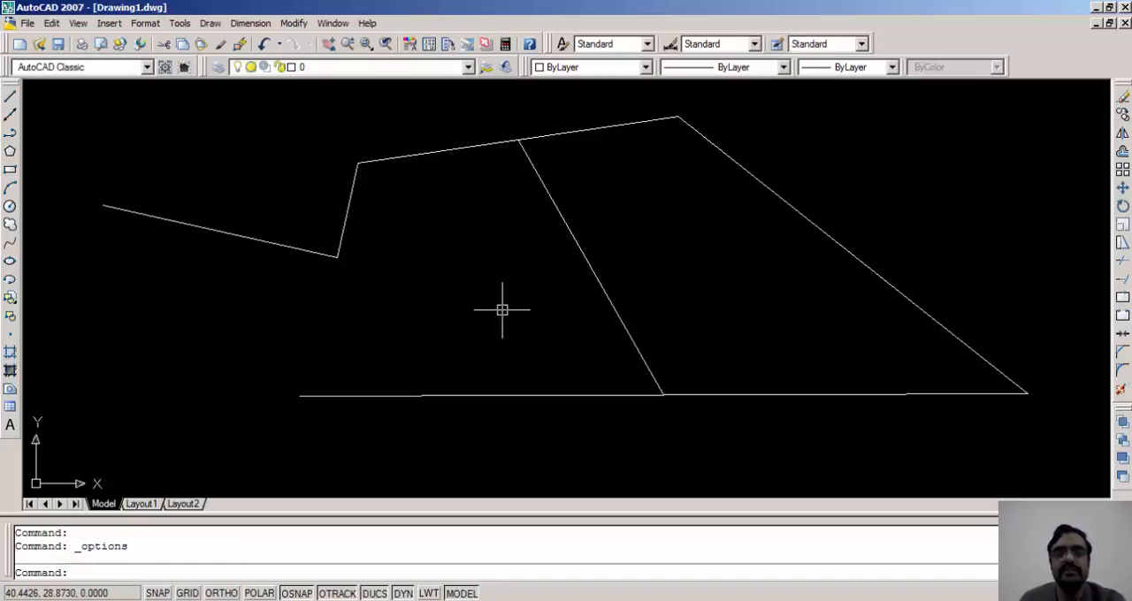
middle_click_drag(501, 311, 502, 322)
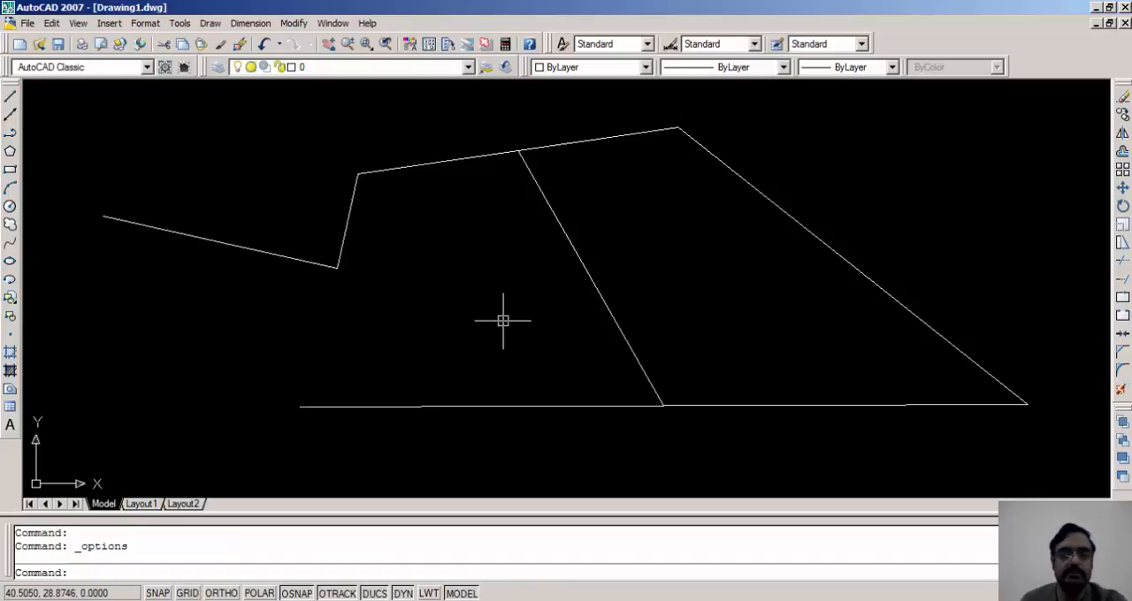